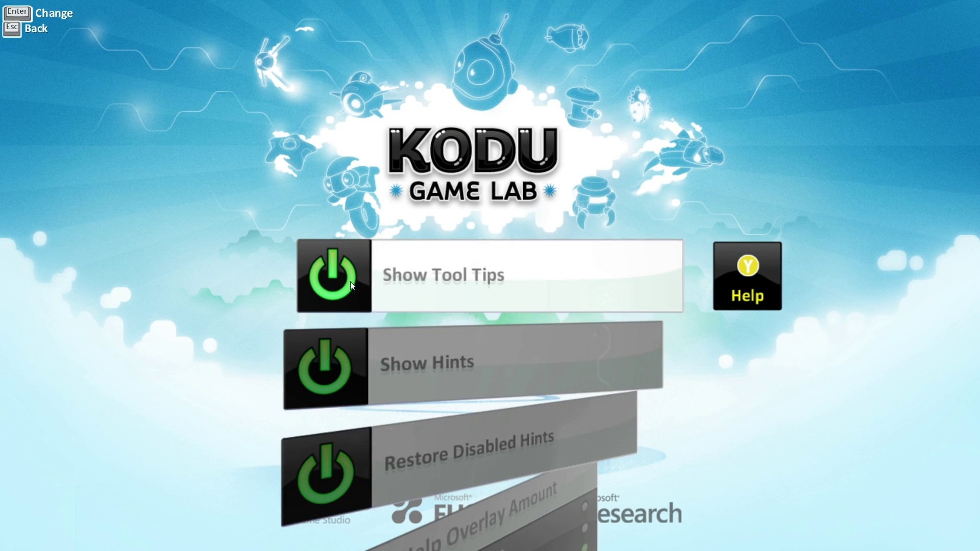
# Step: Look through the game options, from tool tips and hints to volume and update settings, and return to the main menu
pyautogui.scroll(-3, 469, 273)
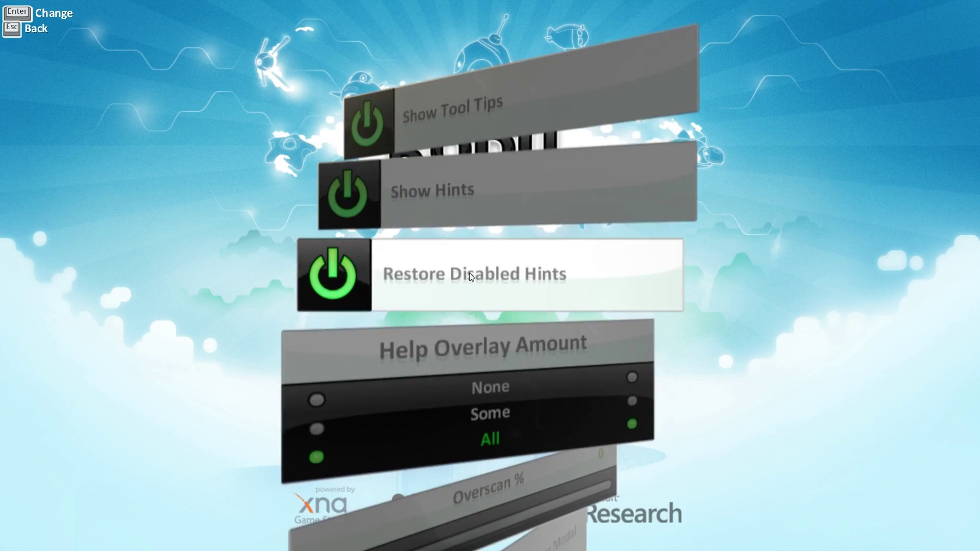
pyautogui.scroll(-5, 465, 269)
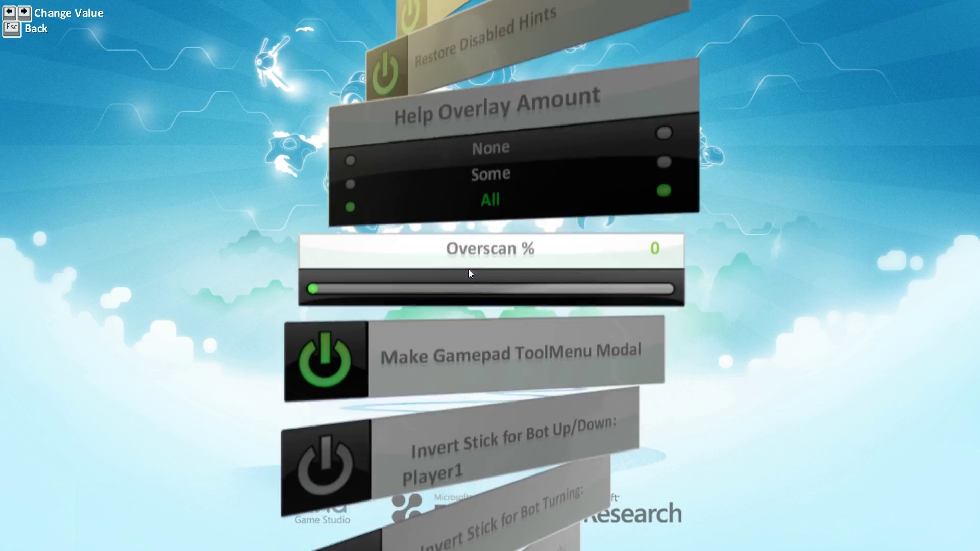
pyautogui.scroll(-2, 465, 272)
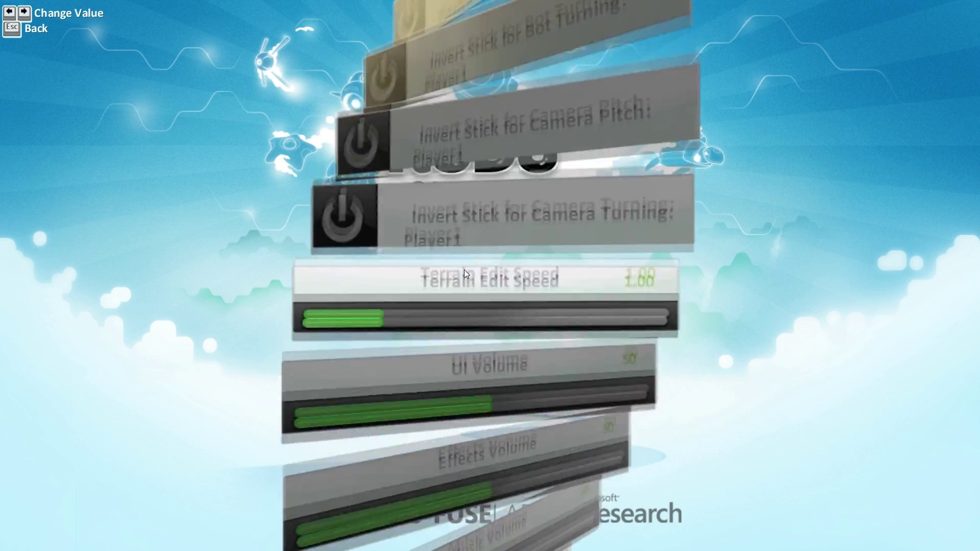
pyautogui.scroll(5, 465, 271)
pyautogui.scroll(-2, 465, 272)
pyautogui.scroll(-5, 465, 272)
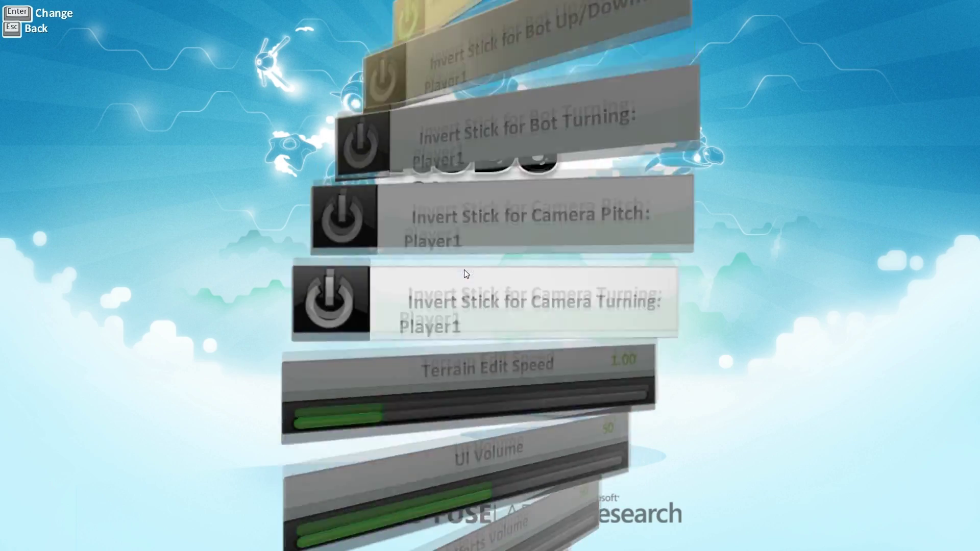
pyautogui.scroll(-7, 465, 275)
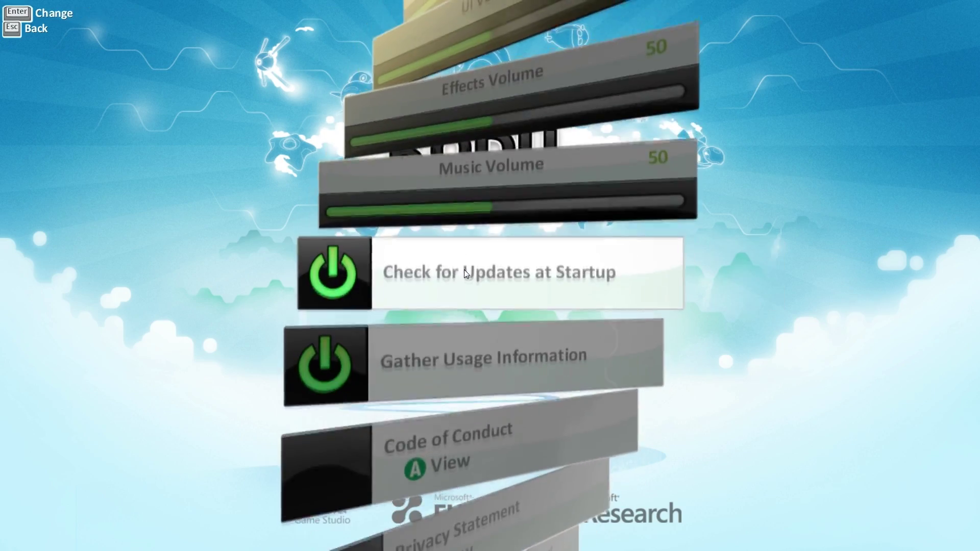
pyautogui.scroll(14, 464, 278)
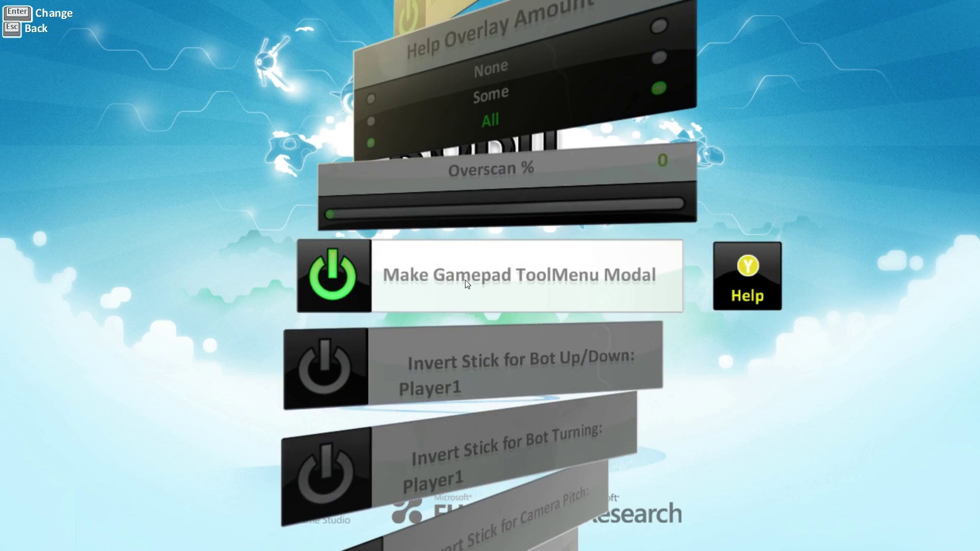
pyautogui.press('Escape')
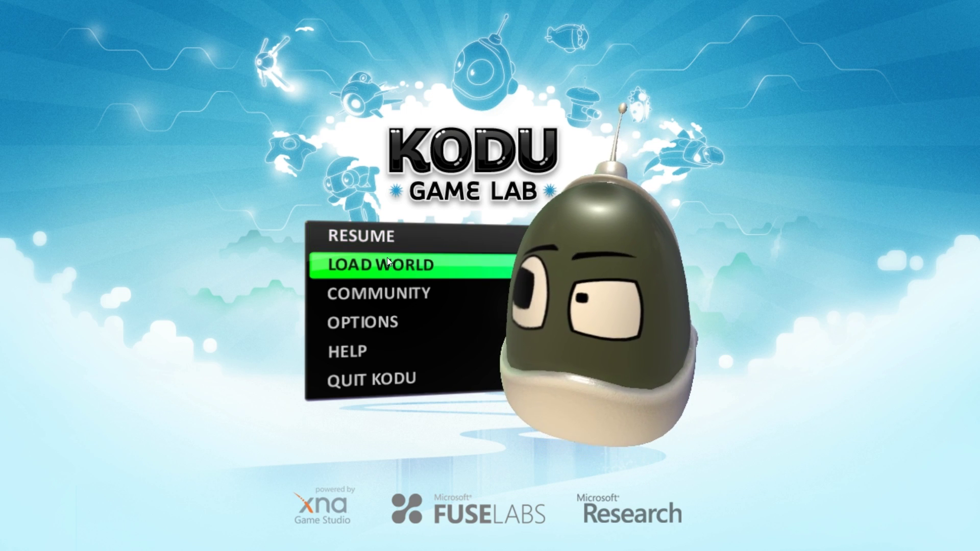
# Step: Open the local world library and browse its saved, tutorial and built-in worlds with all of them listed
pyautogui.click(387, 260)
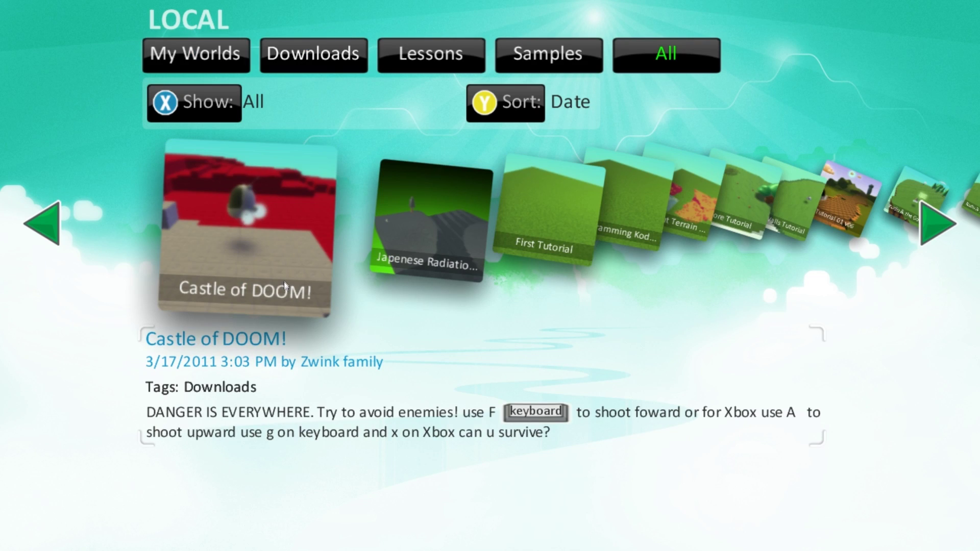
pyautogui.scroll(-7, 284, 281)
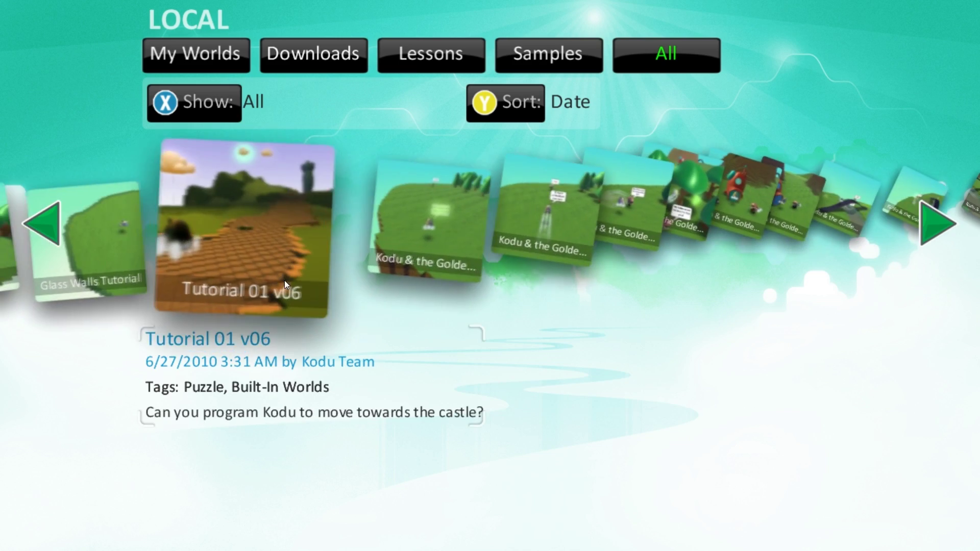
pyautogui.scroll(-6, 284, 281)
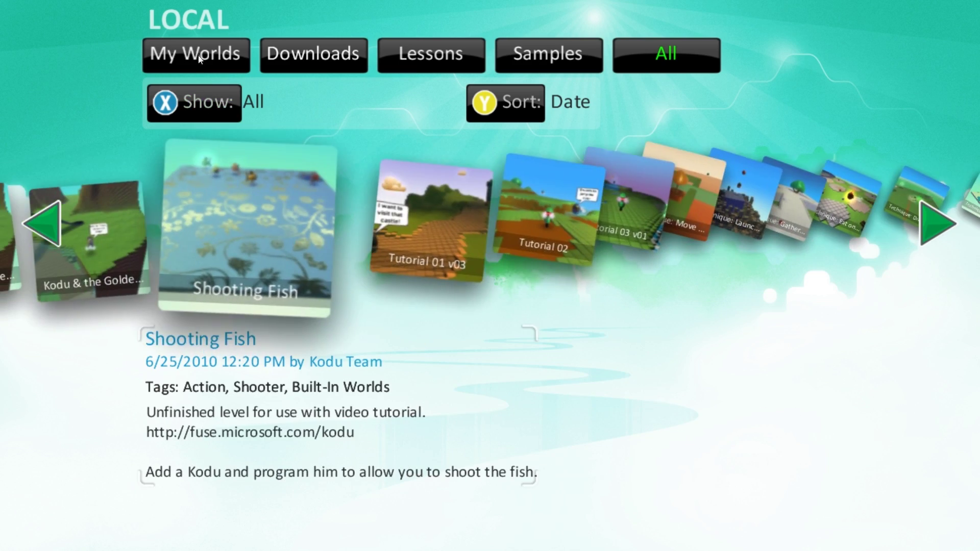
pyautogui.click(199, 58)
pyautogui.click(678, 68)
pyautogui.scroll(-10, 273, 234)
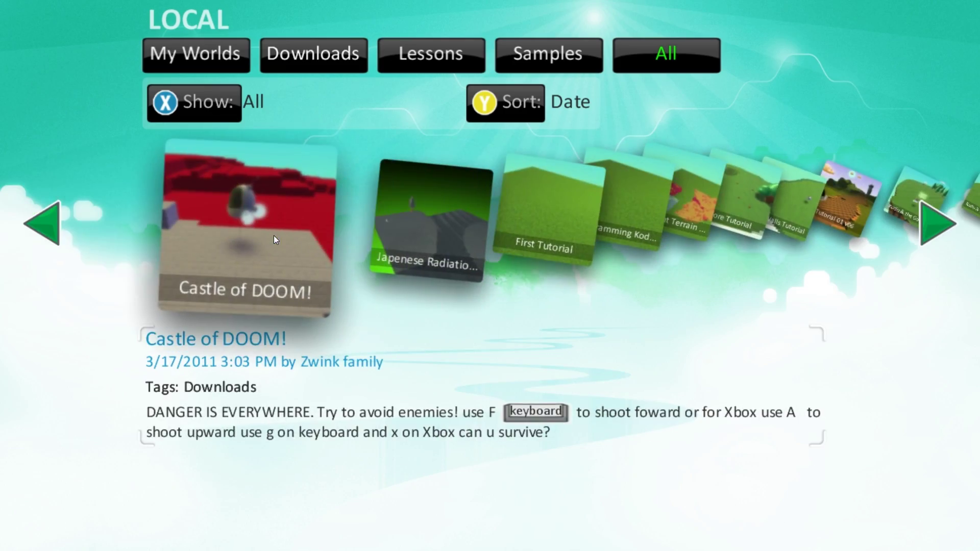
pyautogui.scroll(-2, 273, 235)
pyautogui.scroll(-3, 306, 231)
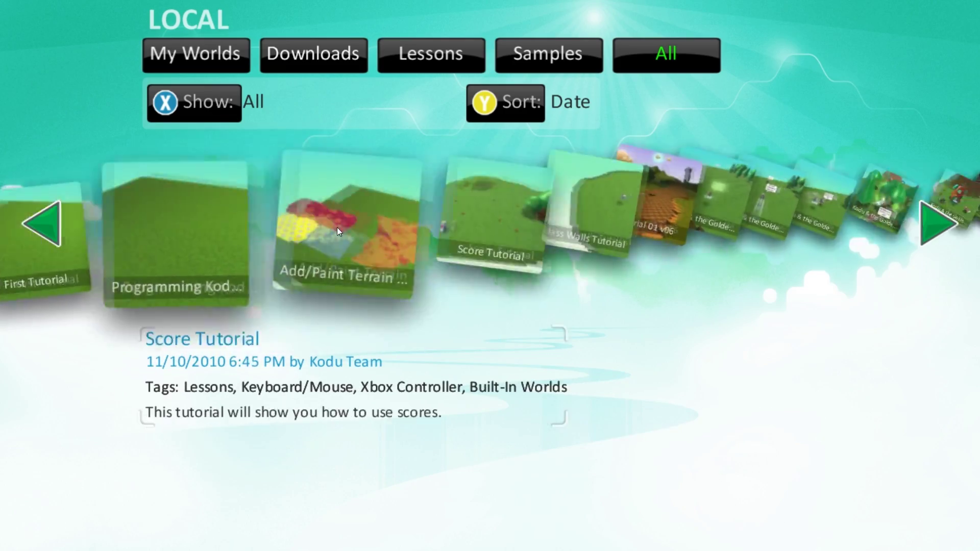
pyautogui.scroll(8, 336, 228)
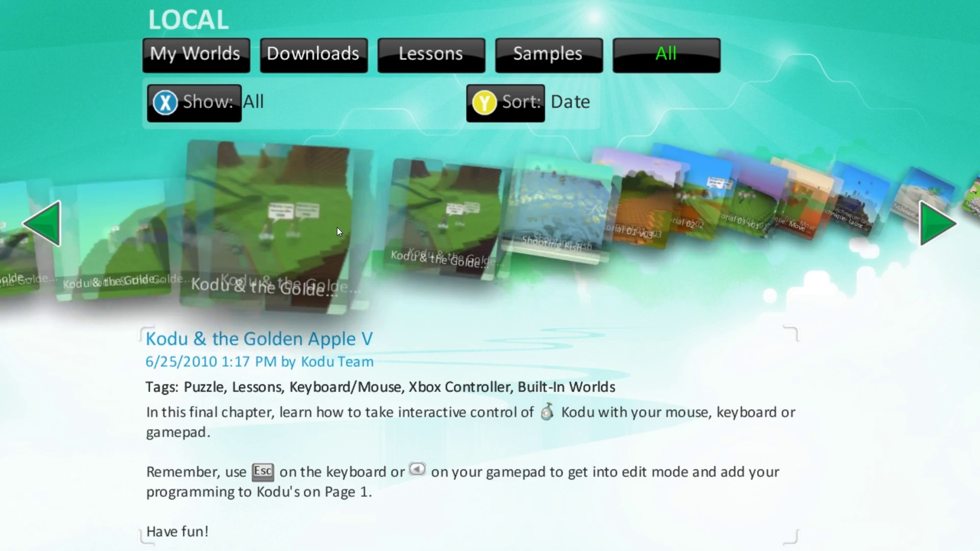
pyautogui.scroll(6, 337, 227)
# Step: Load one of the local worlds and leave it for a new empty world
pyautogui.click(320, 227)
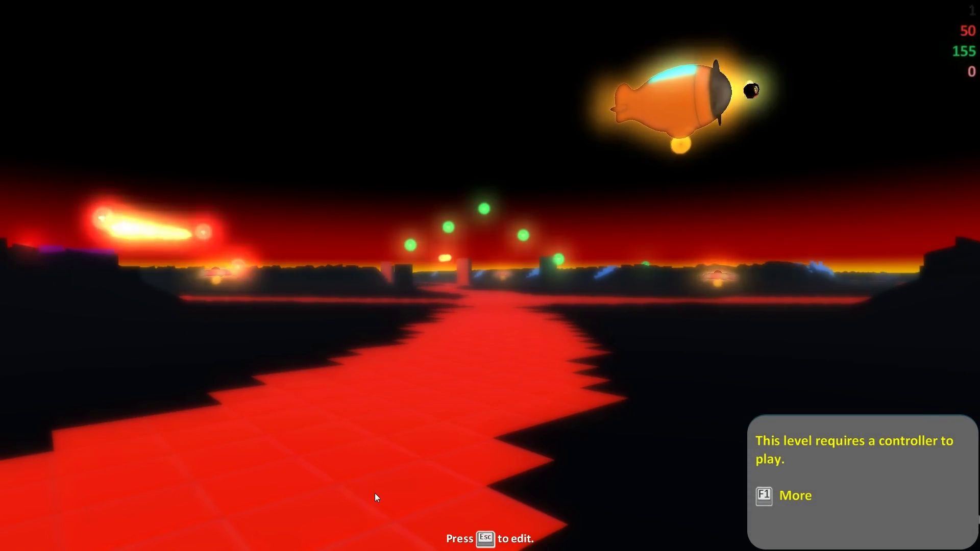
pyautogui.press('Escape')
pyautogui.click(287, 505)
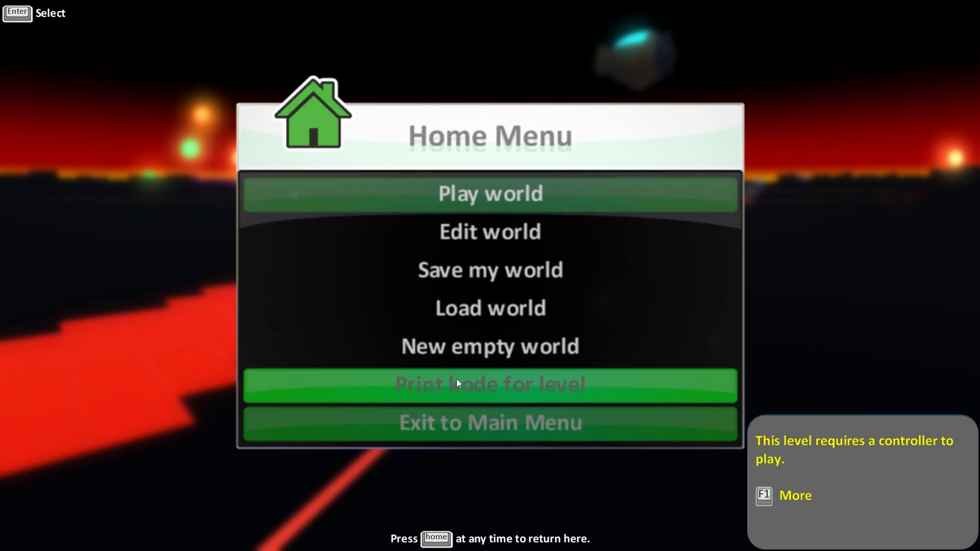
pyautogui.click(479, 350)
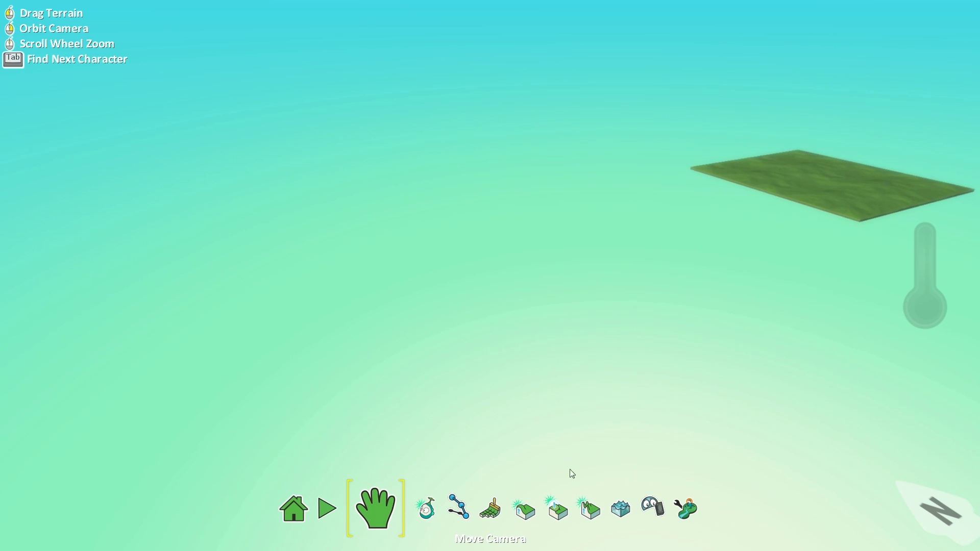
# Step: Paint a roughly square patch of grass ground with material 20 apart from the existing ground, filling in its ragged edges
pyautogui.click(449, 508)
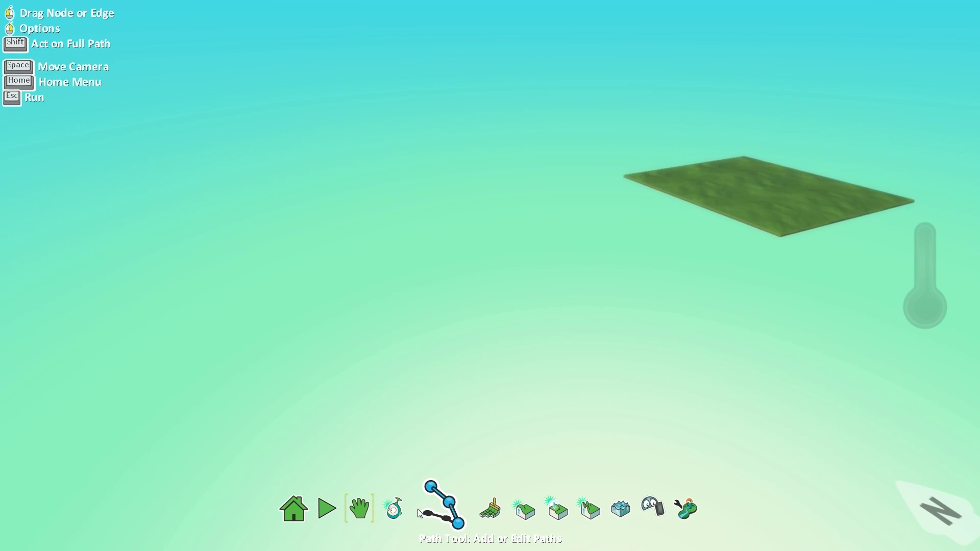
pyautogui.click(490, 509)
pyautogui.click(458, 496)
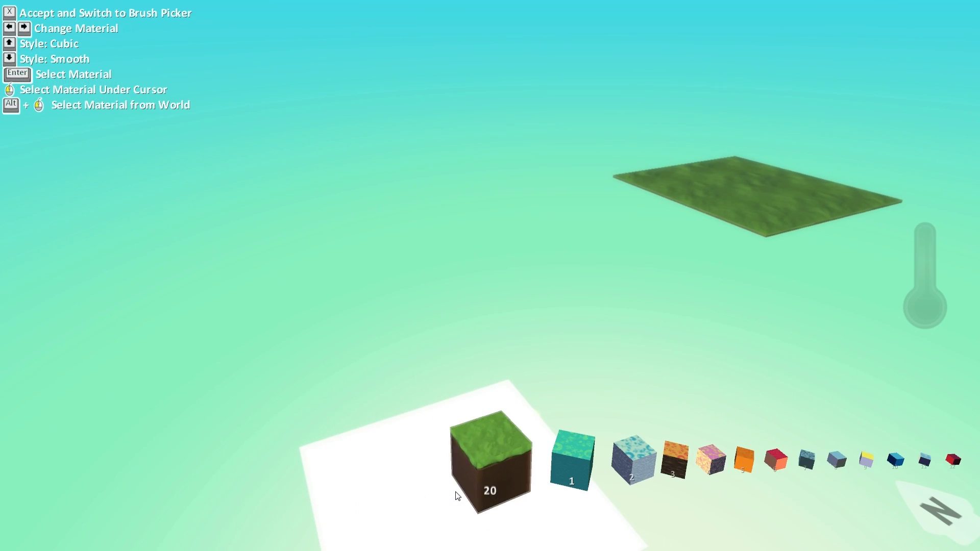
pyautogui.moveTo(429, 301)
pyautogui.mouseDown()
pyautogui.moveTo(364, 307)
pyautogui.moveTo(406, 345)
pyautogui.moveTo(475, 346)
pyautogui.mouseUp()
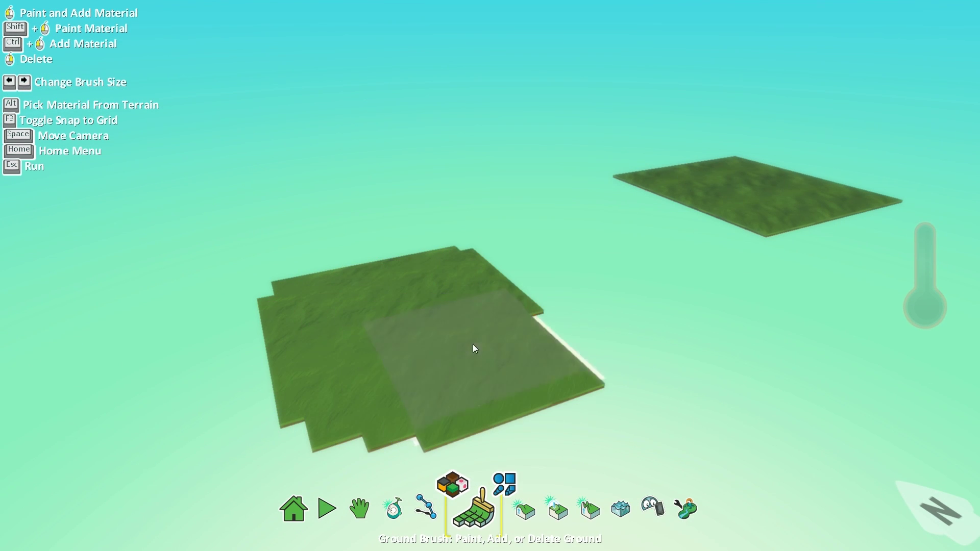
pyautogui.click(429, 281)
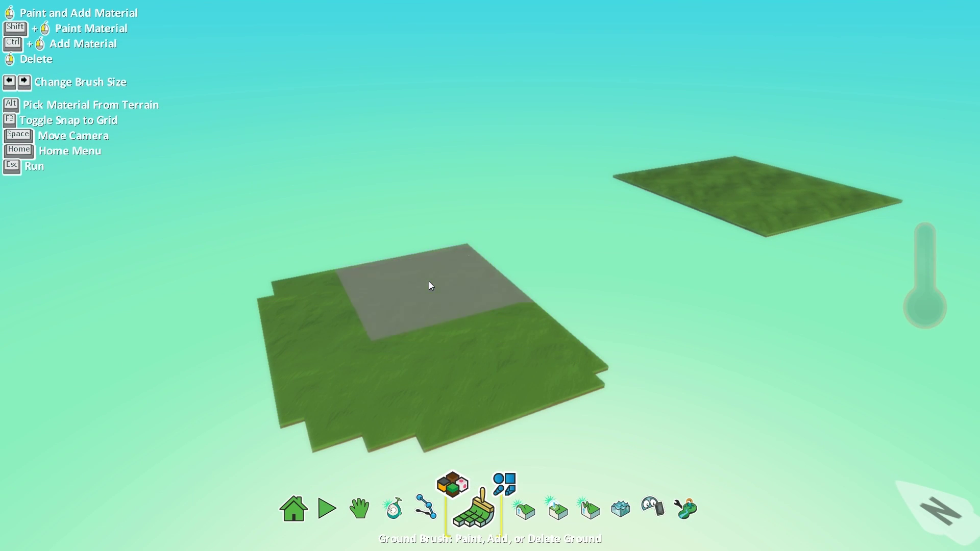
pyautogui.click(350, 297)
pyautogui.click(387, 365)
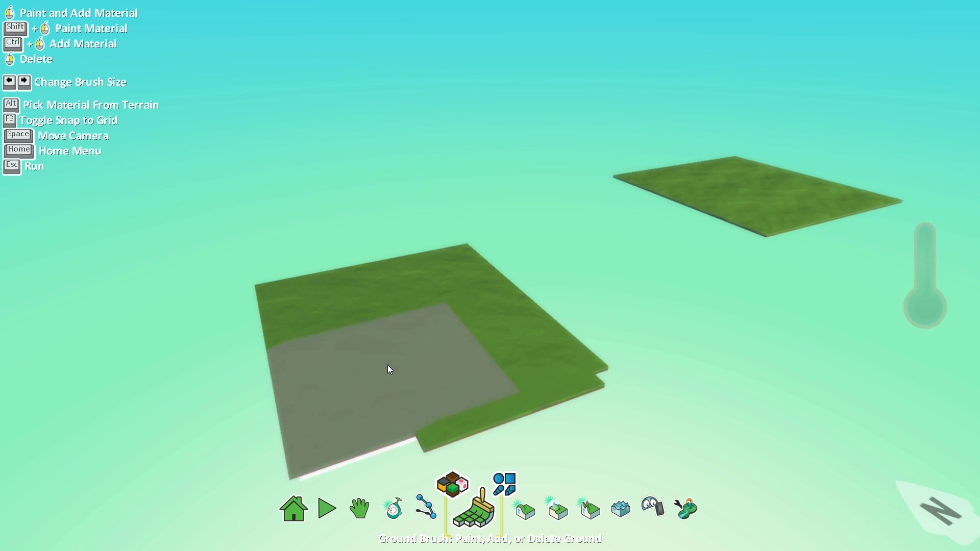
pyautogui.moveTo(389, 367)
pyautogui.mouseDown()
pyautogui.moveTo(396, 377)
pyautogui.moveTo(378, 373)
pyautogui.moveTo(503, 351)
pyautogui.moveTo(308, 341)
pyautogui.moveTo(361, 346)
pyautogui.mouseUp()
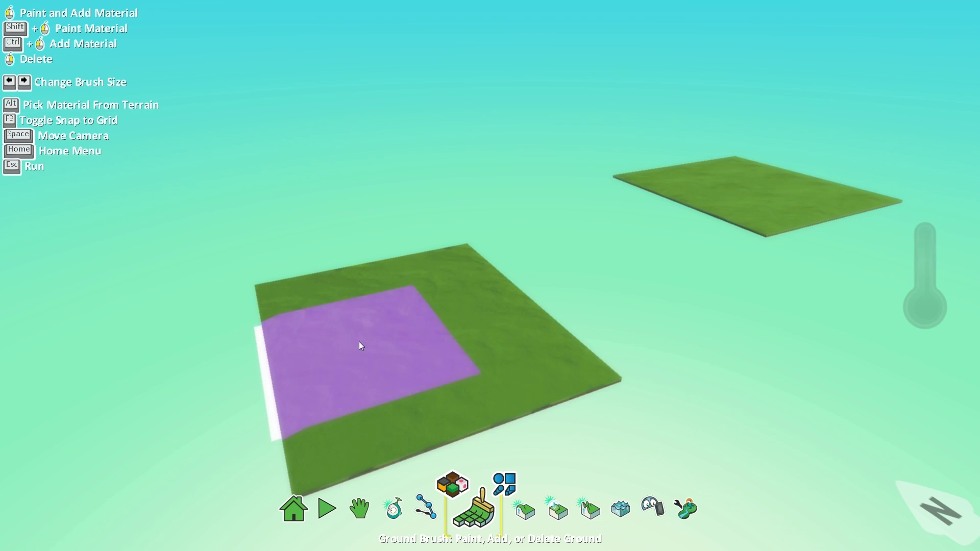
# Step: Add a Kodu character to the newly painted grass patch with the Object Tool
pyautogui.press('w')
pyautogui.press('a')
pyautogui.press('s')
pyautogui.press('d')
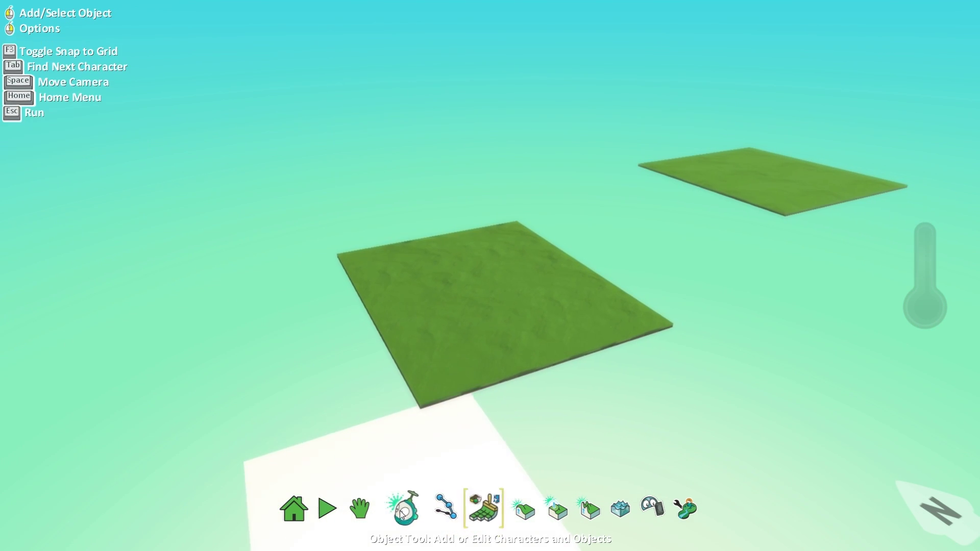
pyautogui.rightClick(463, 315)
pyautogui.click(509, 306)
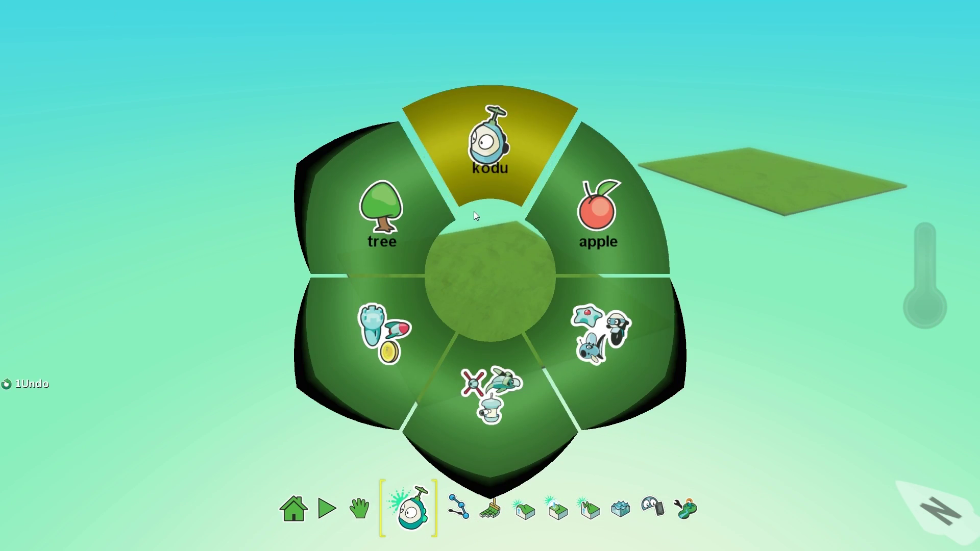
pyautogui.click(483, 166)
pyautogui.rightClick(462, 271)
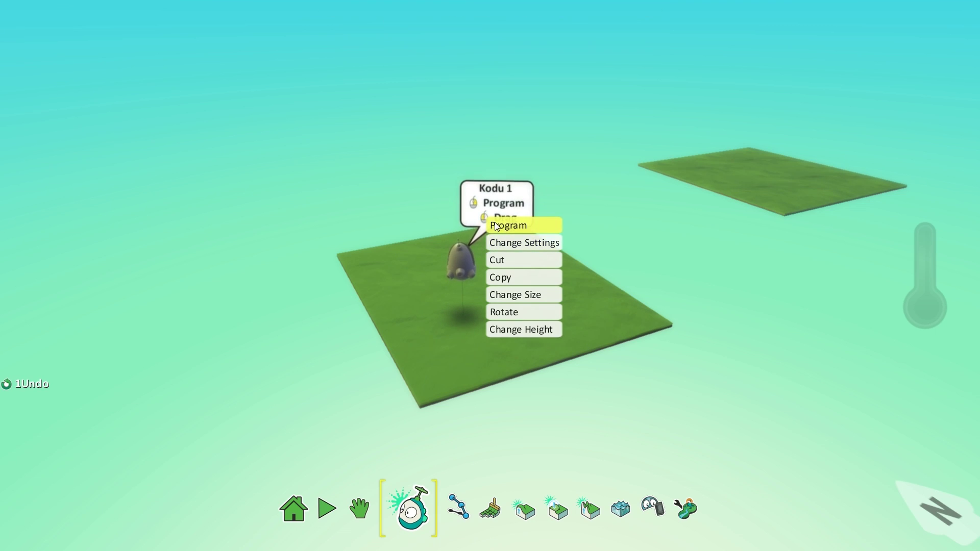
# Step: Add a cycle character beside Kodu and move it to the far side of the same grass patch
pyautogui.rightClick(428, 324)
pyautogui.click(490, 315)
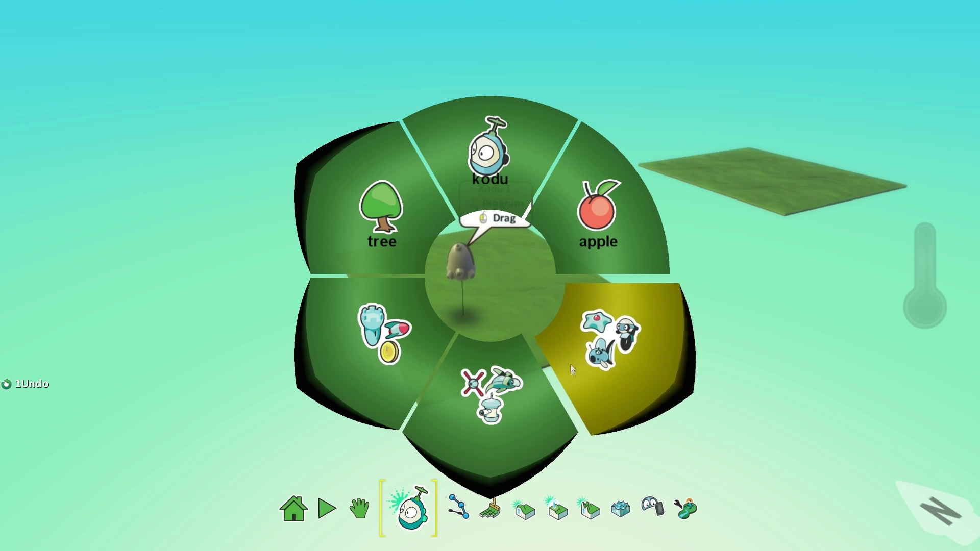
pyautogui.click(571, 363)
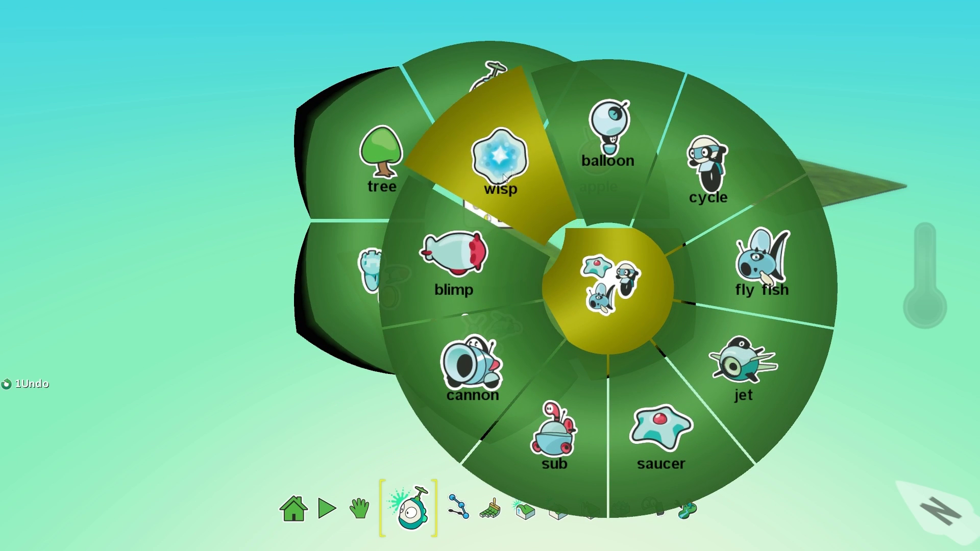
pyautogui.click(718, 170)
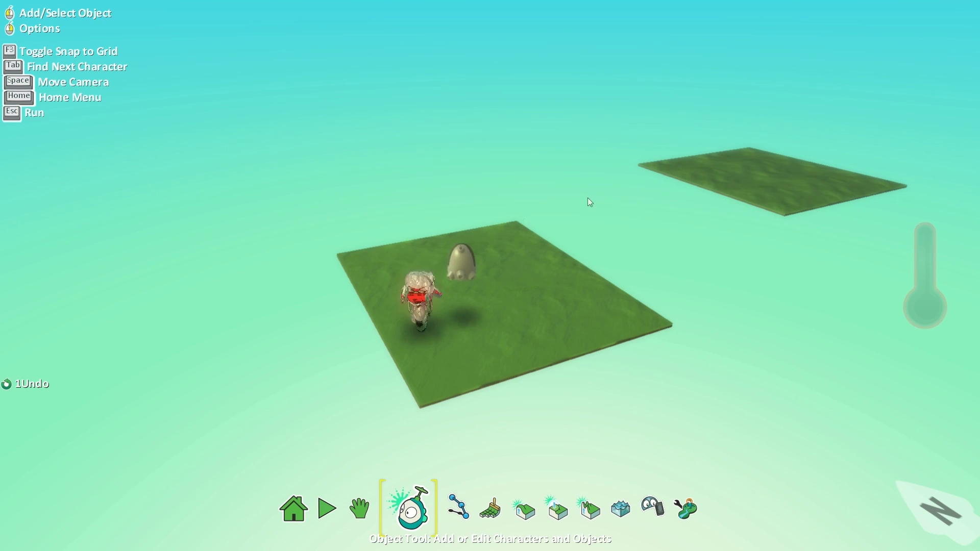
pyautogui.moveTo(470, 317); pyautogui.dragTo(570, 276)
# Step: Program Kodu's first rule as WHEN keyboard Arrows, DO move
pyautogui.rightClick(467, 261)
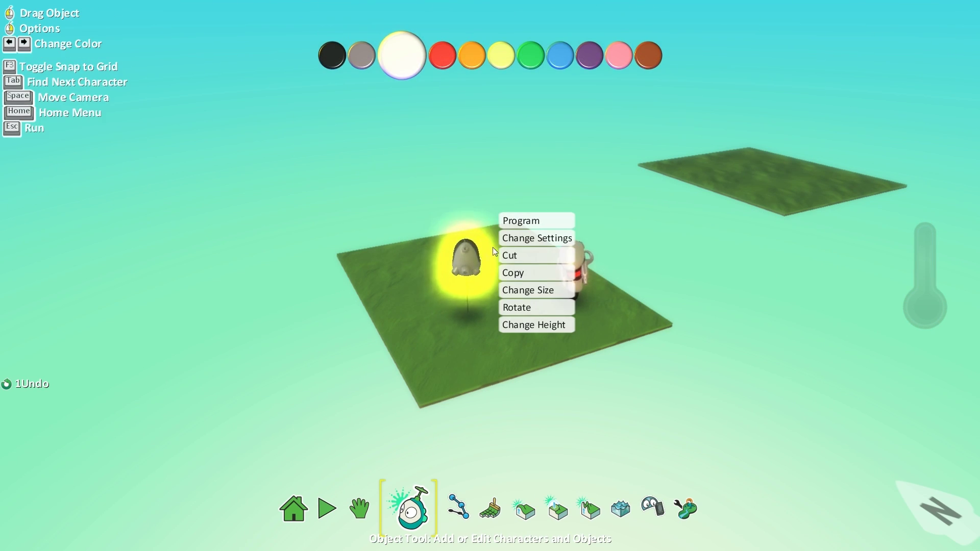
pyautogui.click(536, 227)
pyautogui.click(296, 277)
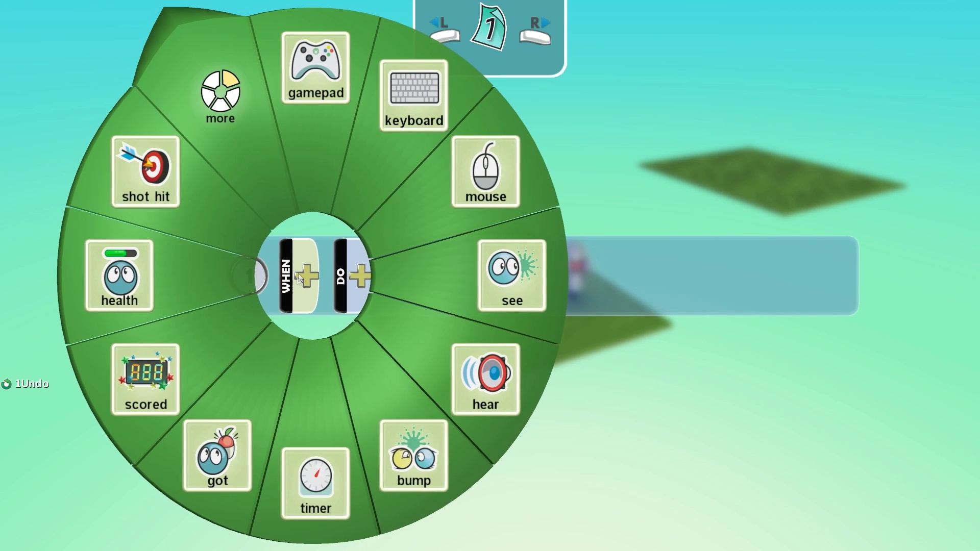
pyautogui.click(409, 115)
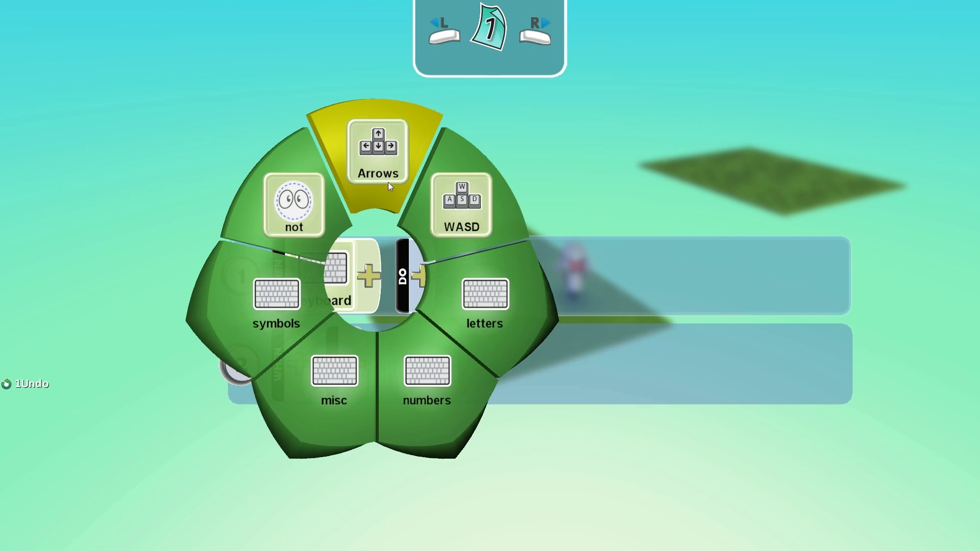
pyautogui.click(389, 176)
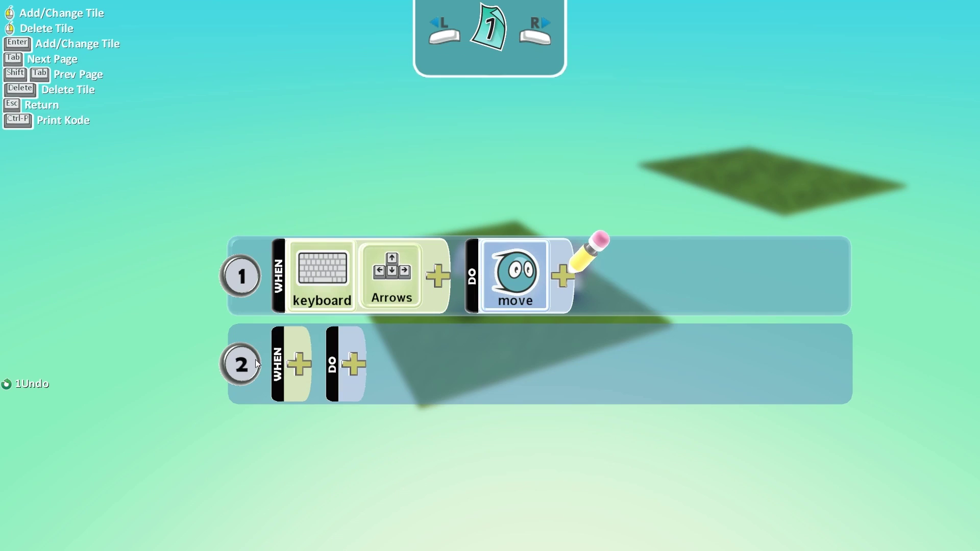
# Step: Program Kodu's second rule as WHEN gamepad, DO move, and test-run the world
pyautogui.click(305, 272)
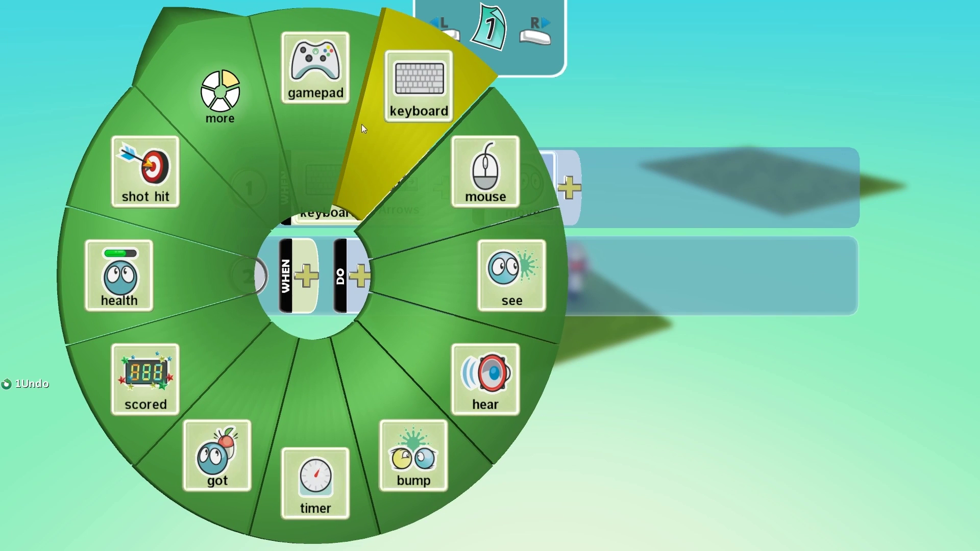
pyautogui.click(338, 101)
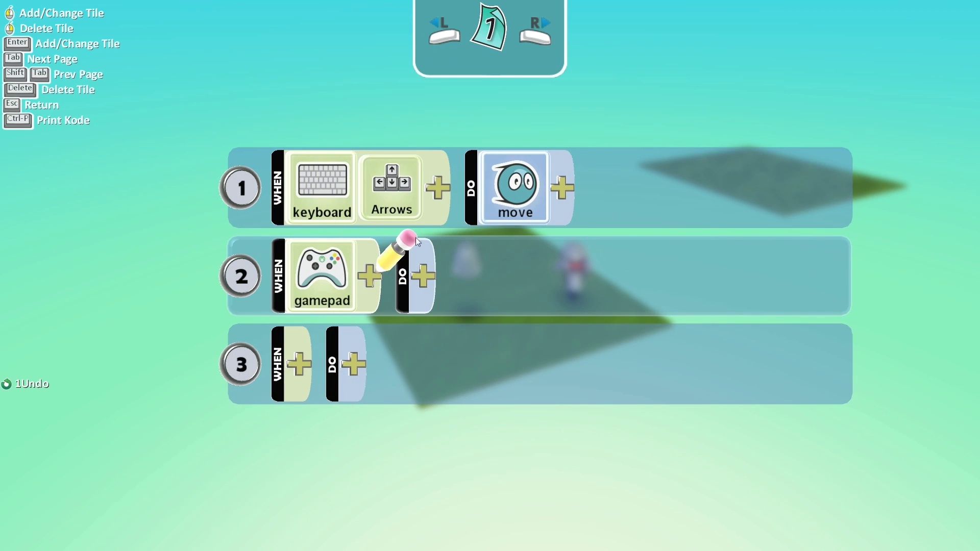
pyautogui.click(374, 273)
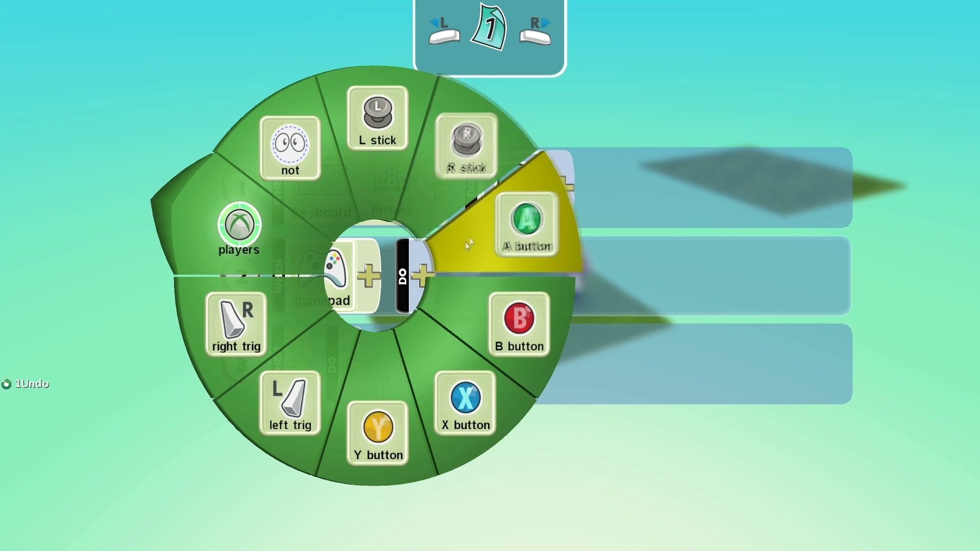
pyautogui.press('Escape')
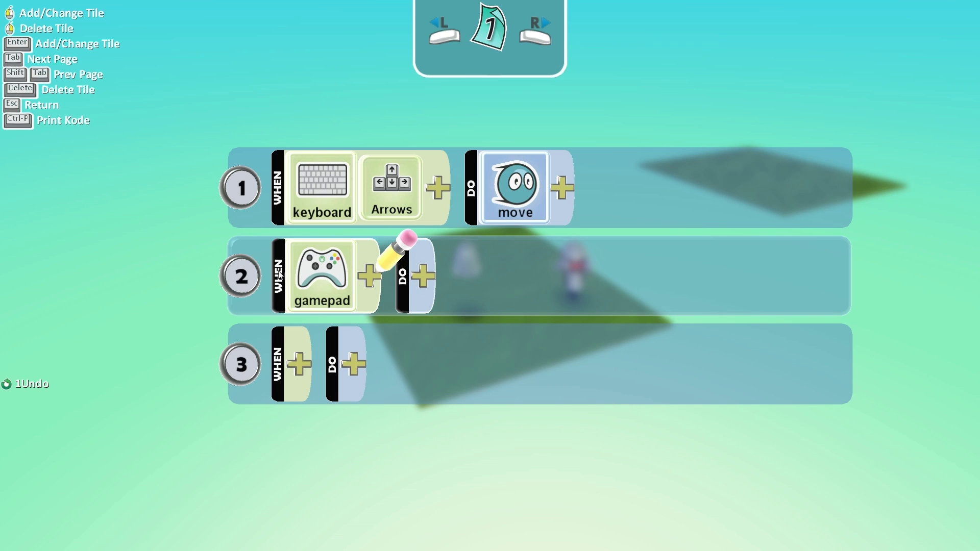
pyautogui.click(421, 280)
pyautogui.click(451, 135)
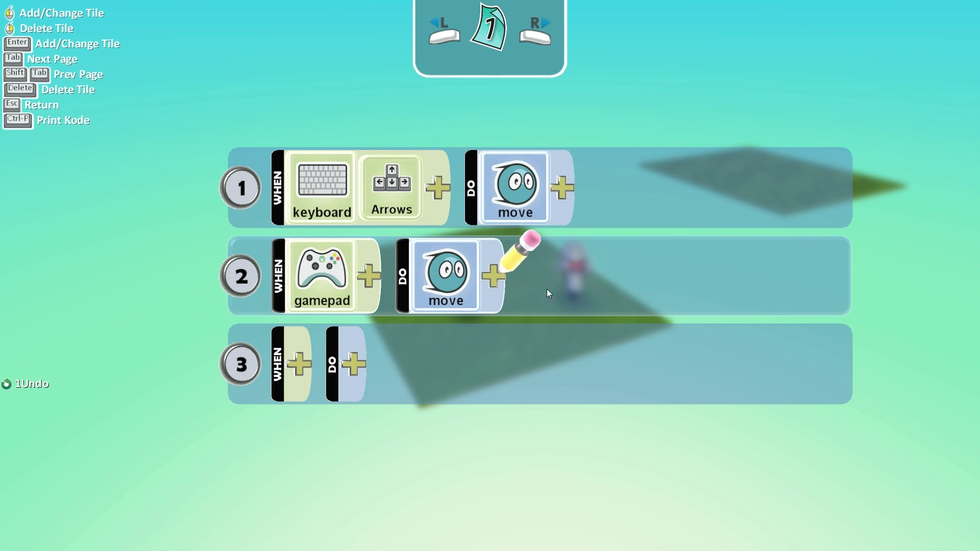
pyautogui.press('Escape')
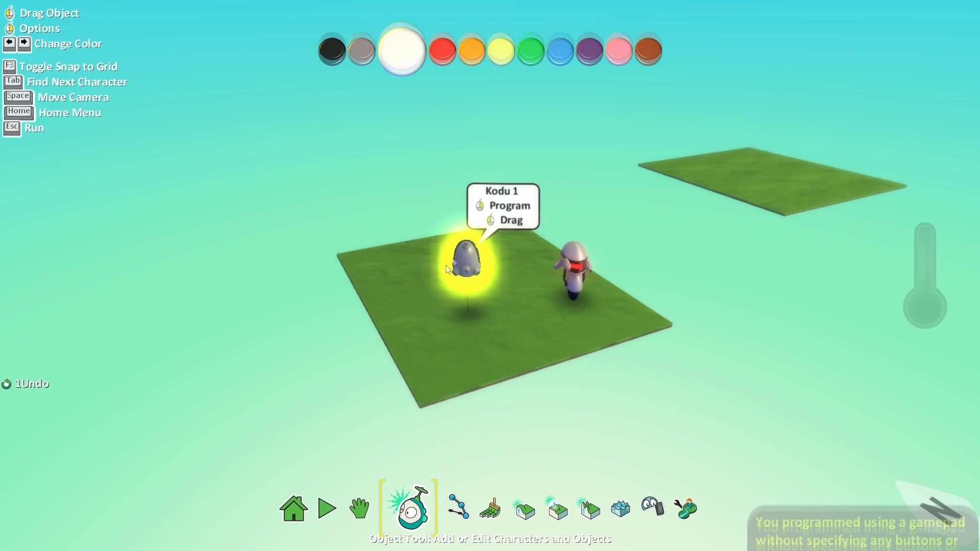
pyautogui.click(343, 506)
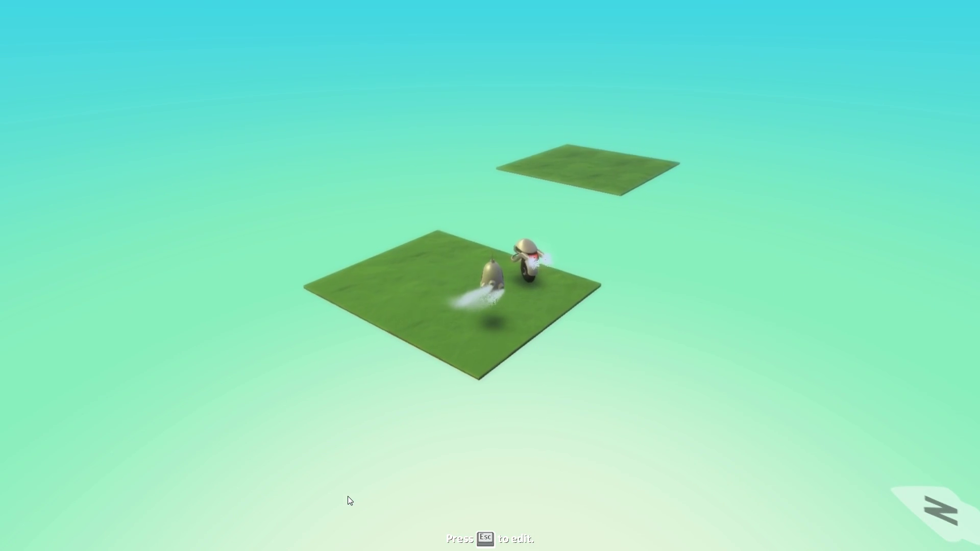
pyautogui.press('Escape')
# Step: Turn off Glass Walls in the world settings and run the world to test moving Kodu
pyautogui.click(678, 501)
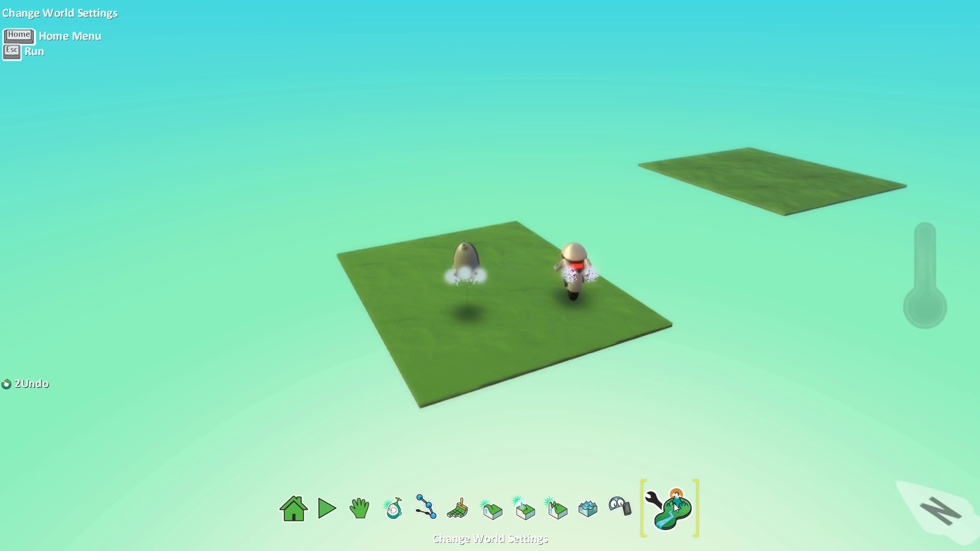
pyautogui.click(377, 345)
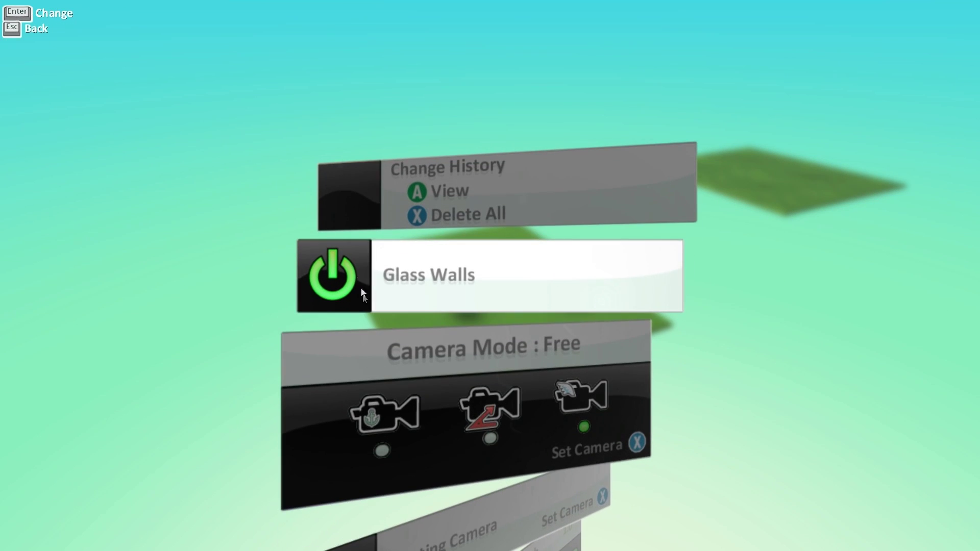
pyautogui.click(347, 268)
pyautogui.press('Escape')
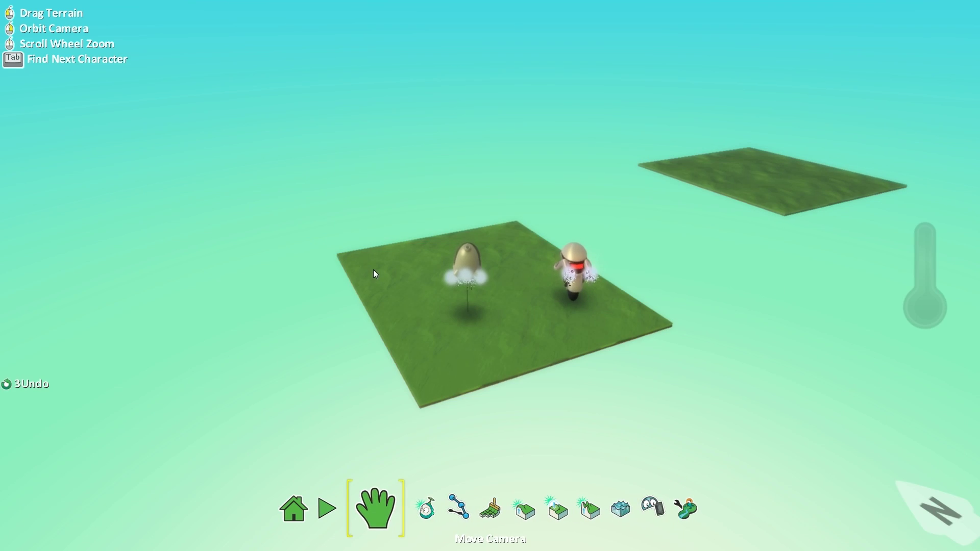
pyautogui.press('Escape')
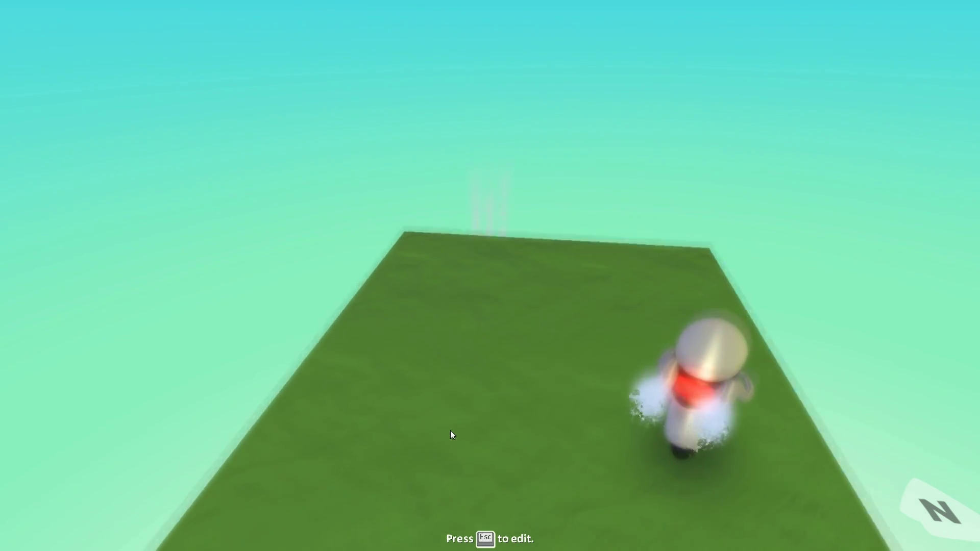
pyautogui.press('Escape')
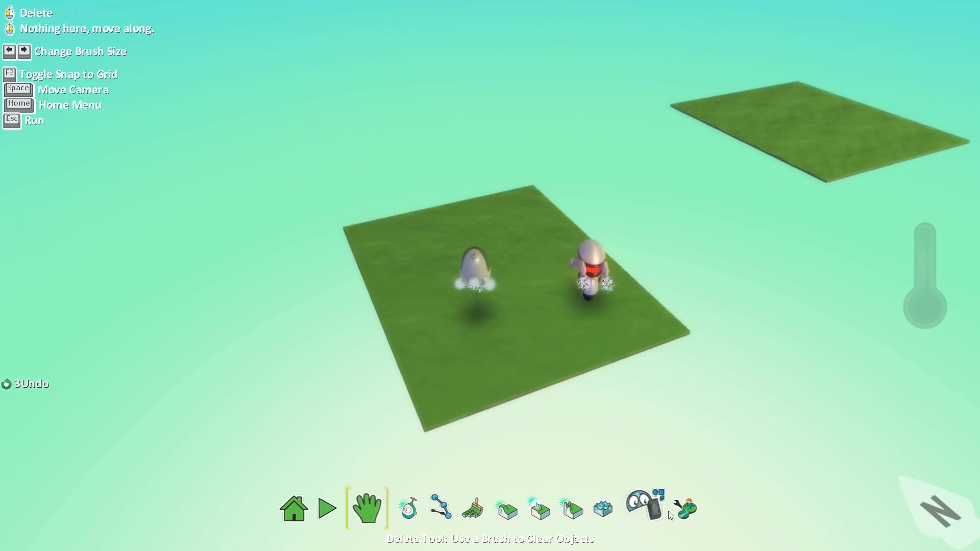
# Step: Set the world's camera mode to Fixed Position, trying Fixed Offset as well
pyautogui.click(686, 513)
pyautogui.scroll(-1, 437, 303)
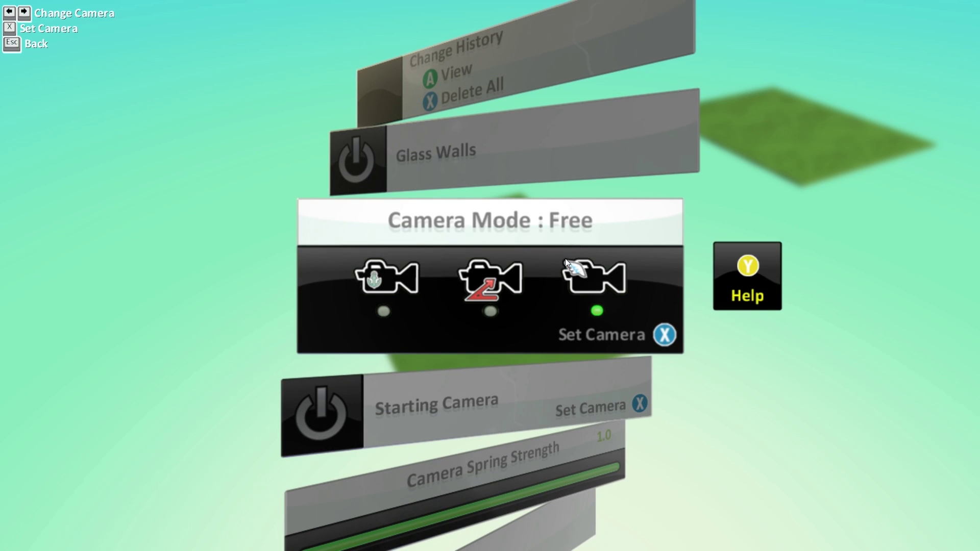
pyautogui.click(486, 304)
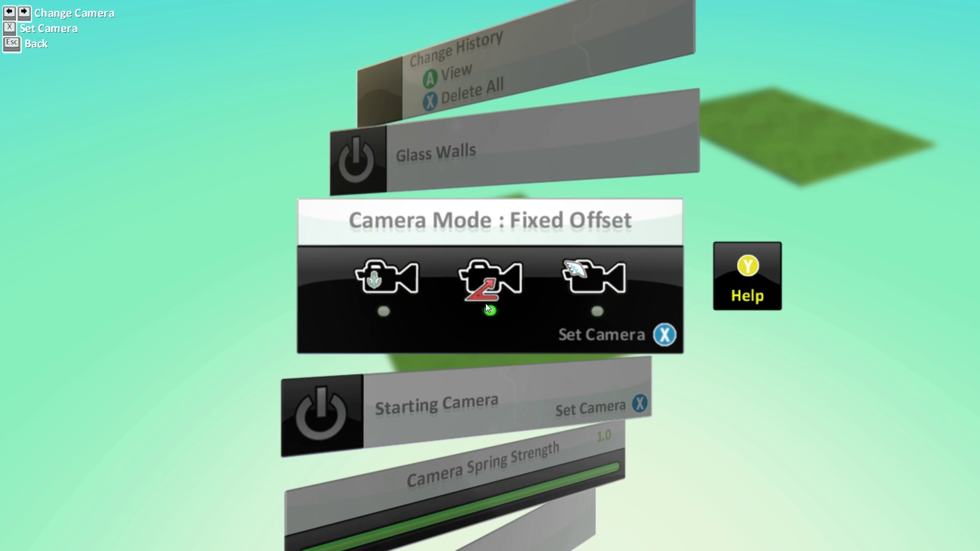
pyautogui.click(388, 311)
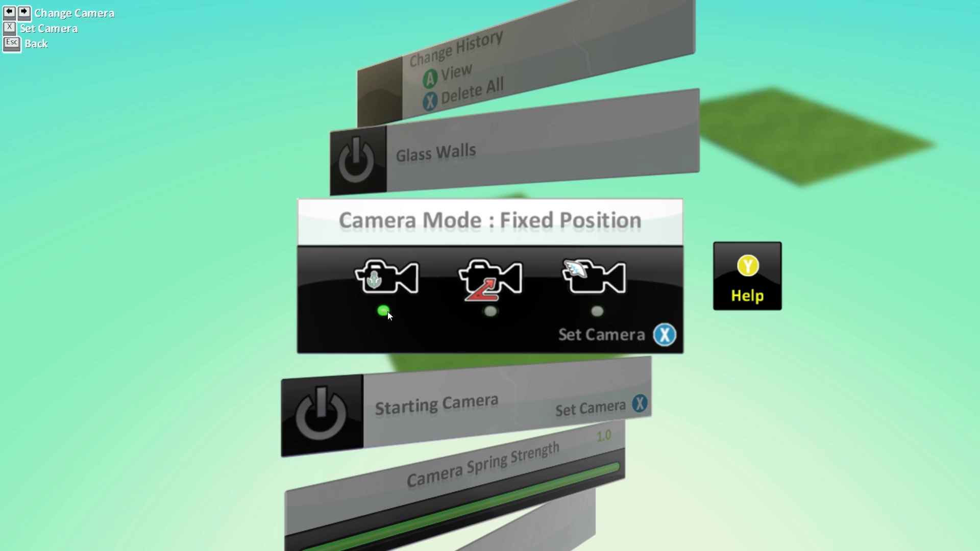
pyautogui.click(489, 312)
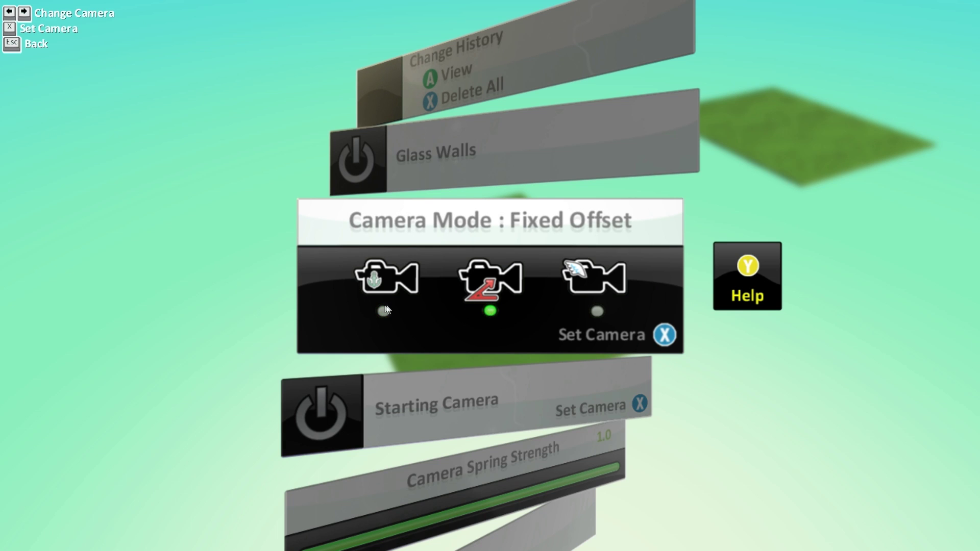
# Step: Look through the camera, resource and water settings and change the world's sky to number 5
pyautogui.scroll(-1, 396, 311)
pyautogui.scroll(-1, 536, 230)
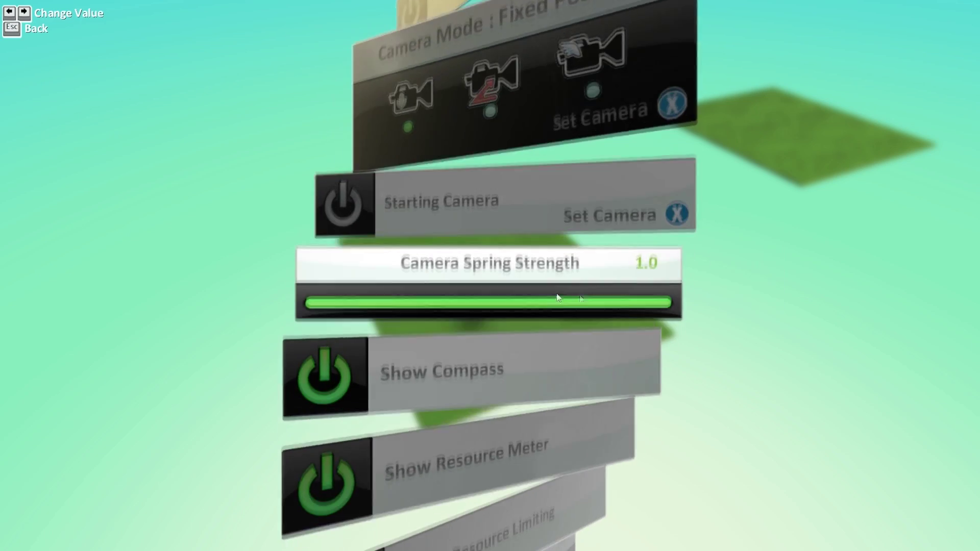
pyautogui.scroll(-6, 399, 263)
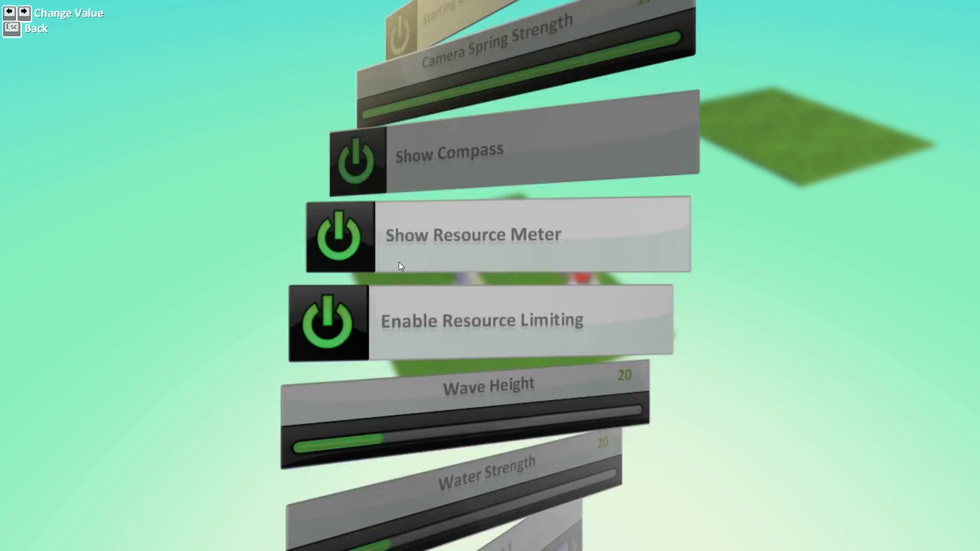
pyautogui.scroll(2, 399, 262)
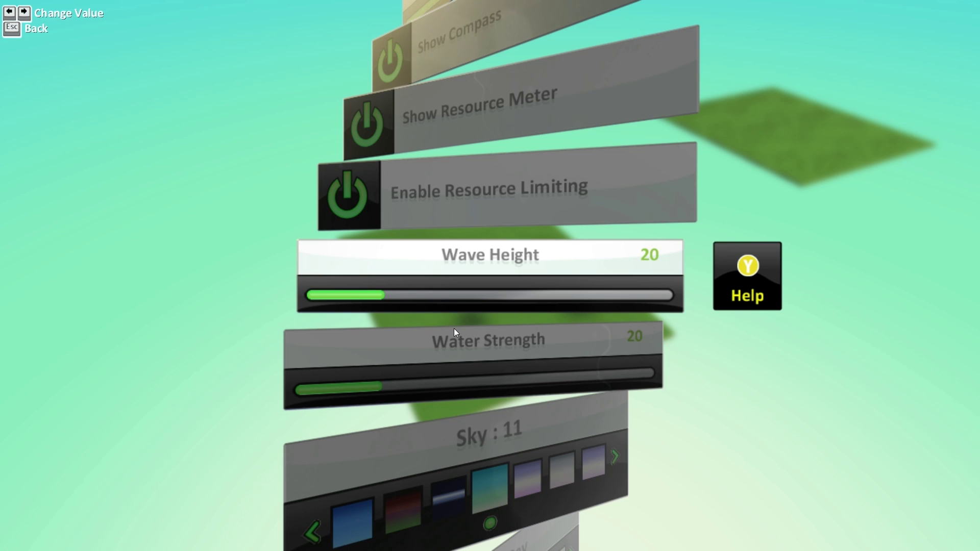
pyautogui.scroll(-1, 455, 332)
pyautogui.scroll(-1, 570, 292)
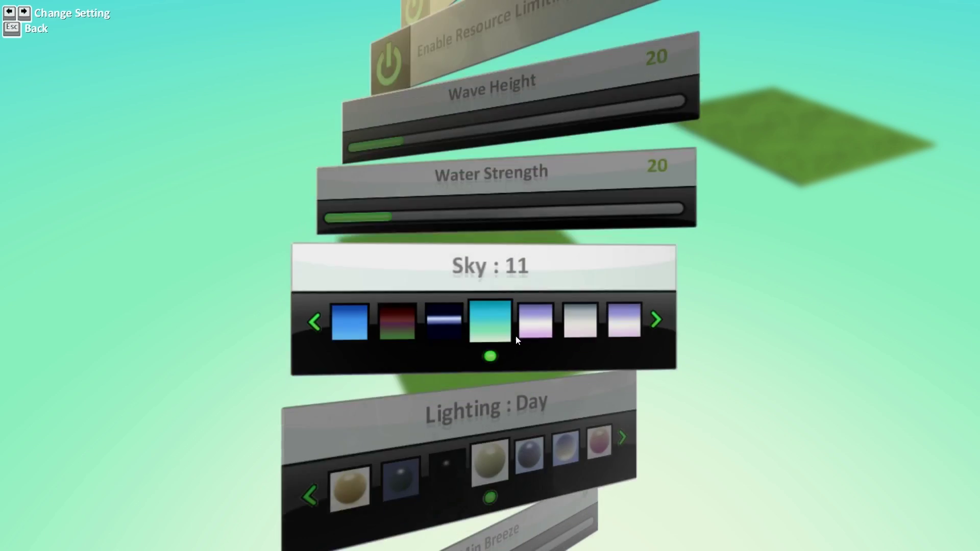
pyautogui.click(403, 287)
pyautogui.click(413, 292)
pyautogui.click(403, 290)
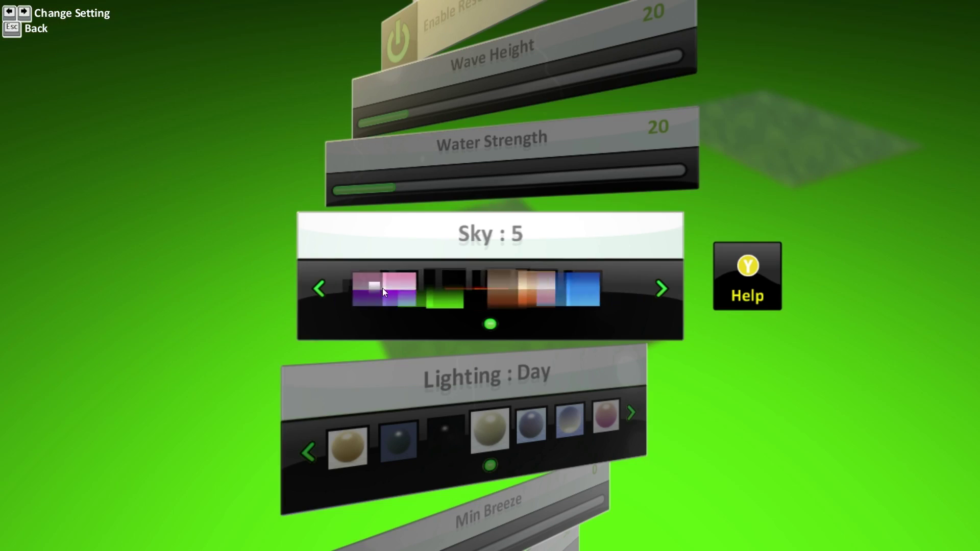
# Step: Change the world's lighting to Venus
pyautogui.scroll(-1, 398, 324)
pyautogui.click(385, 290)
pyautogui.click(384, 290)
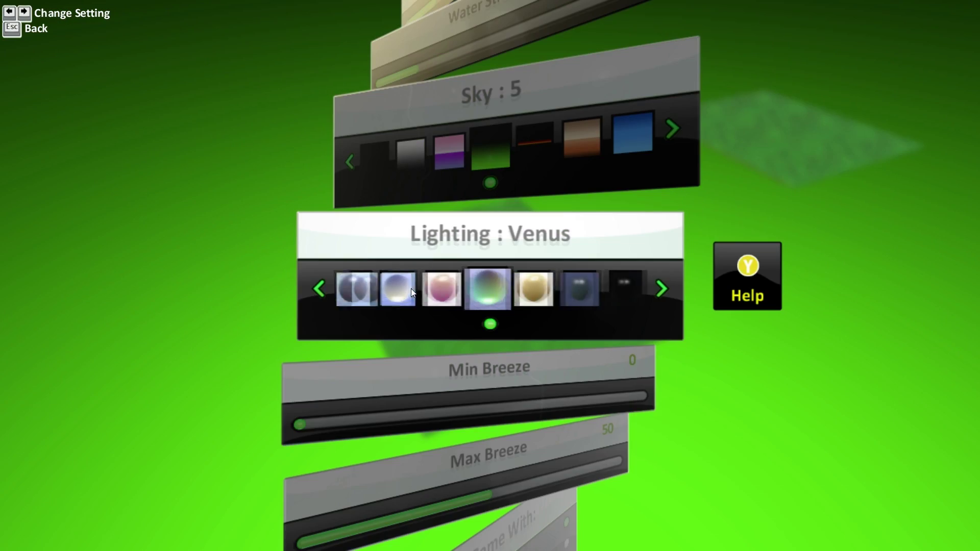
# Step: Set the world to start the game with Description with Countdown and look over the remaining debug, volume and score visibility settings
pyautogui.scroll(-2, 388, 311)
pyautogui.scroll(-2, 488, 314)
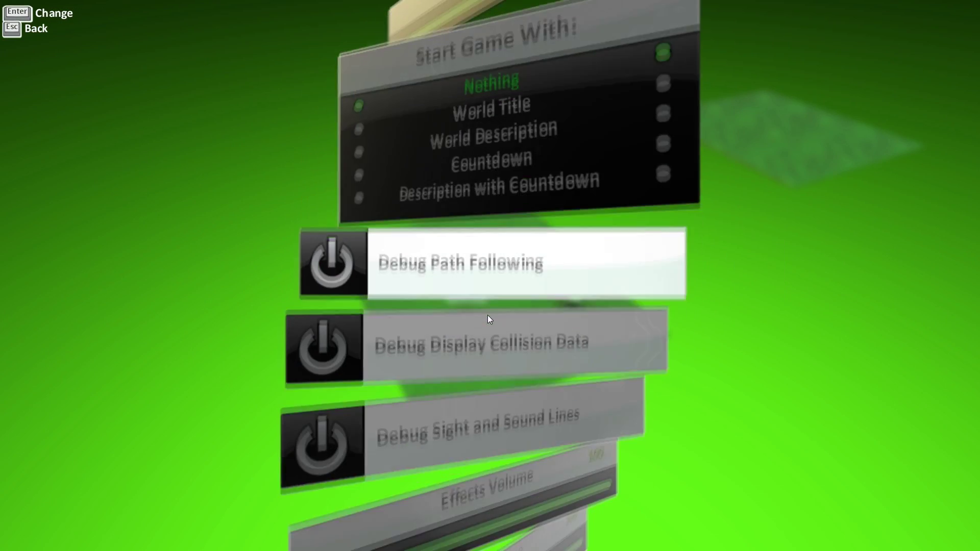
pyautogui.scroll(1, 492, 238)
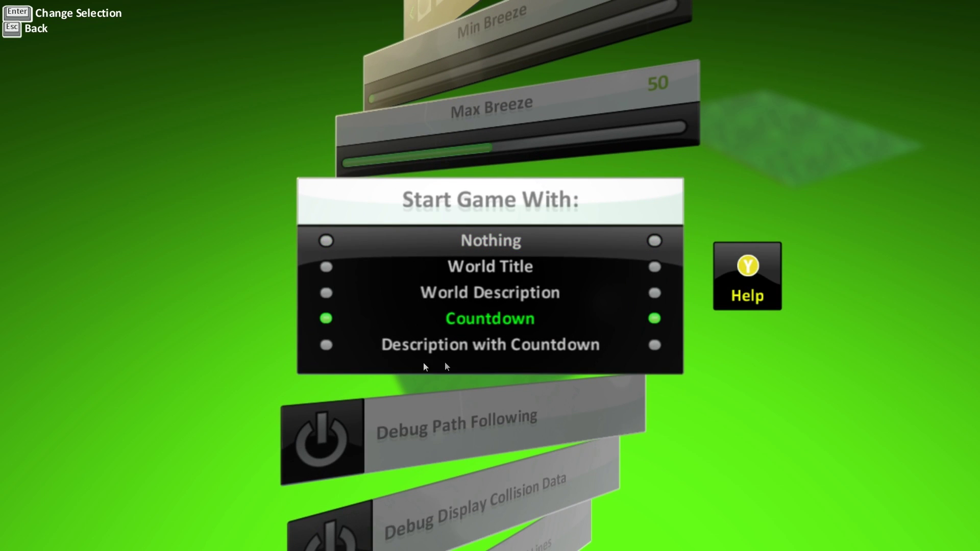
pyautogui.click(467, 351)
pyautogui.scroll(-5, 458, 342)
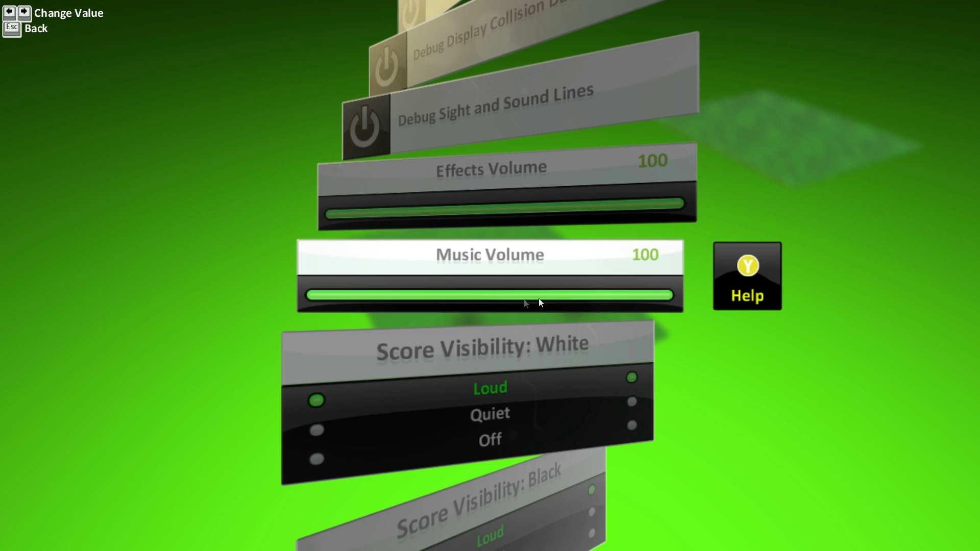
pyautogui.scroll(-5, 526, 303)
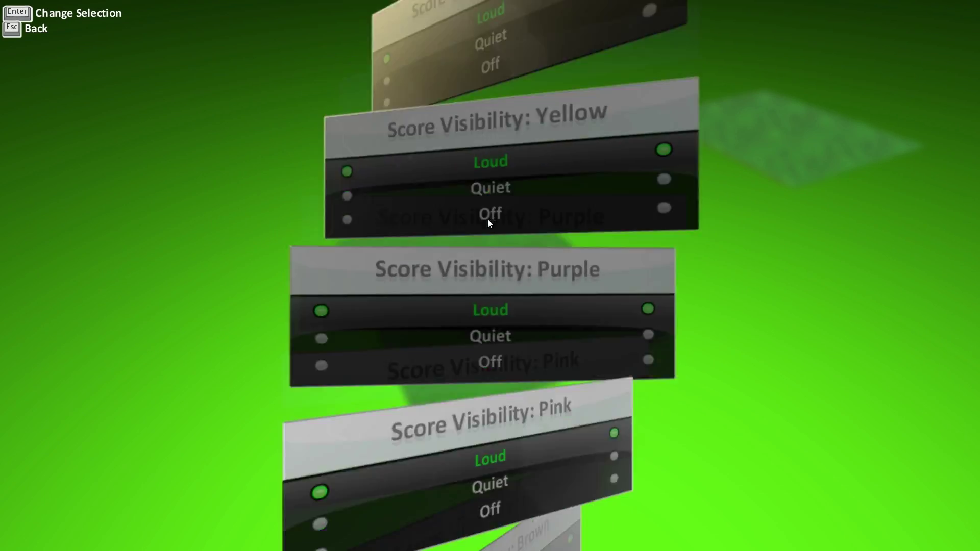
pyautogui.press('Escape')
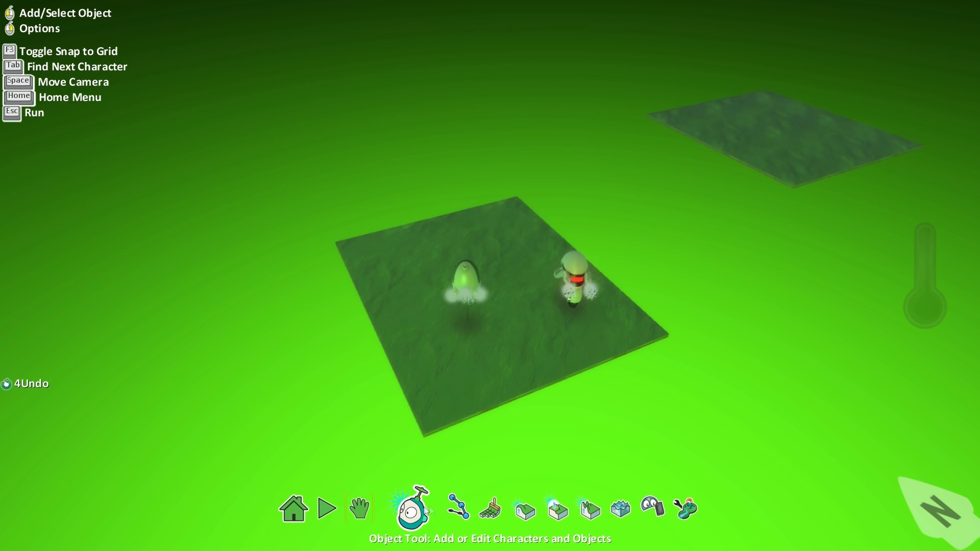
# Step: Look through the Kodu character's settings, from movement and hit points through blips, missiles, visibility and hearing to kick and glow
pyautogui.rightClick(476, 323)
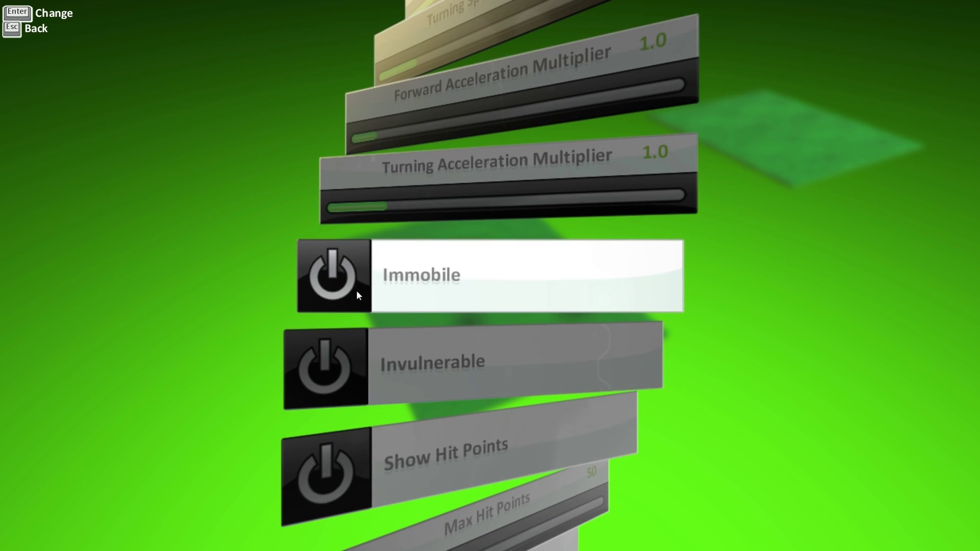
pyautogui.scroll(-4, 348, 291)
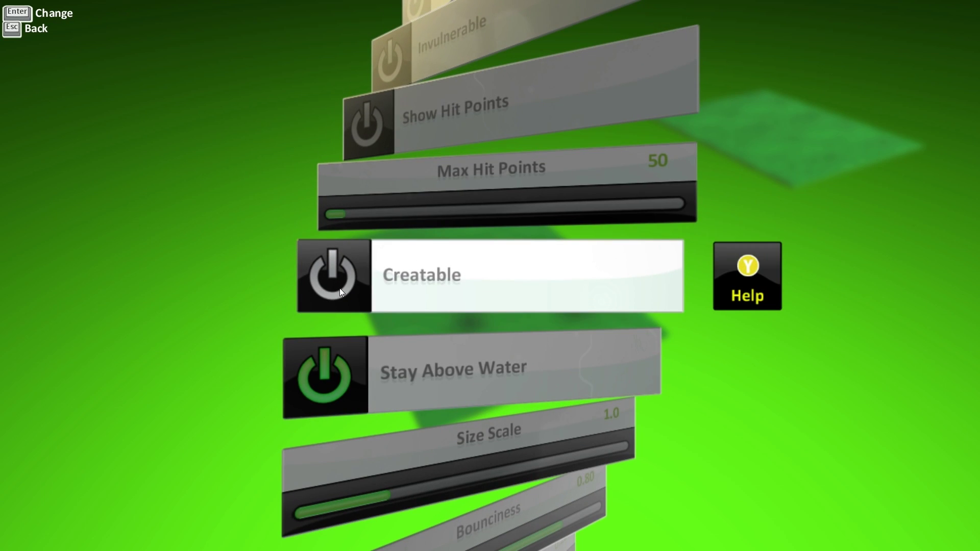
pyautogui.scroll(-2, 340, 289)
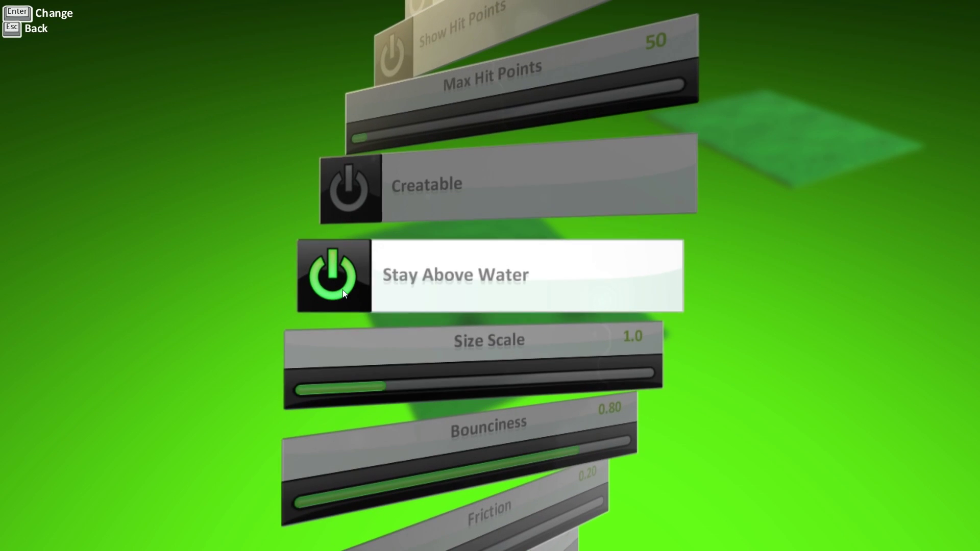
pyautogui.scroll(-2, 424, 314)
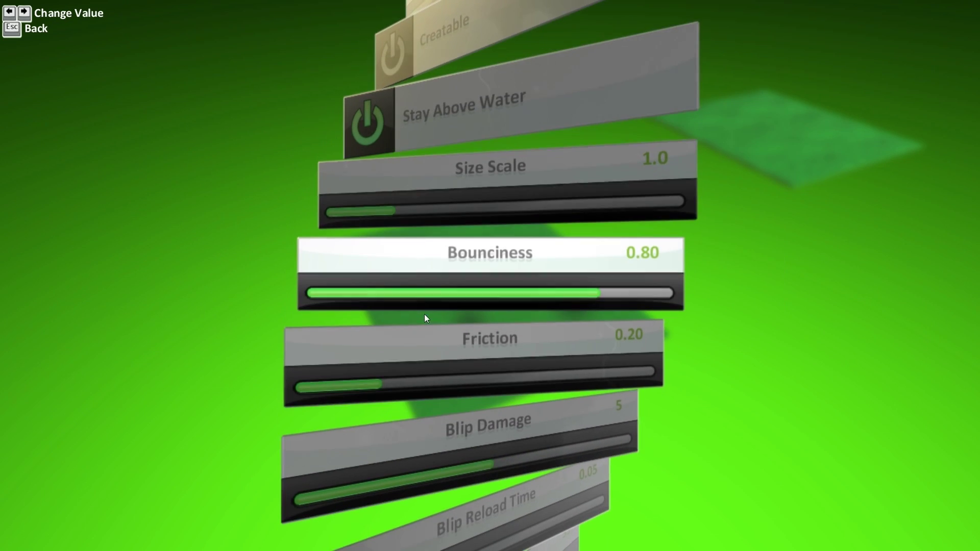
pyautogui.scroll(-4, 383, 304)
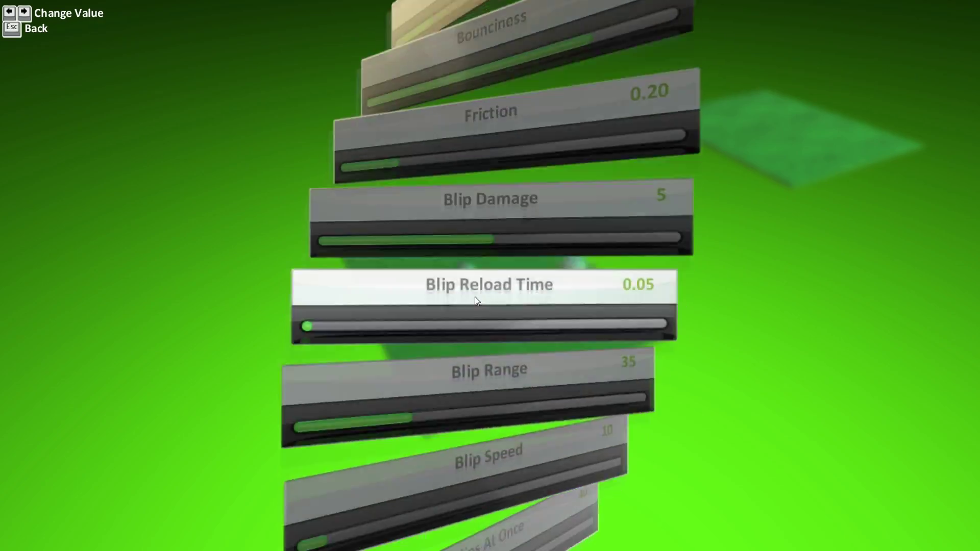
pyautogui.scroll(-9, 475, 301)
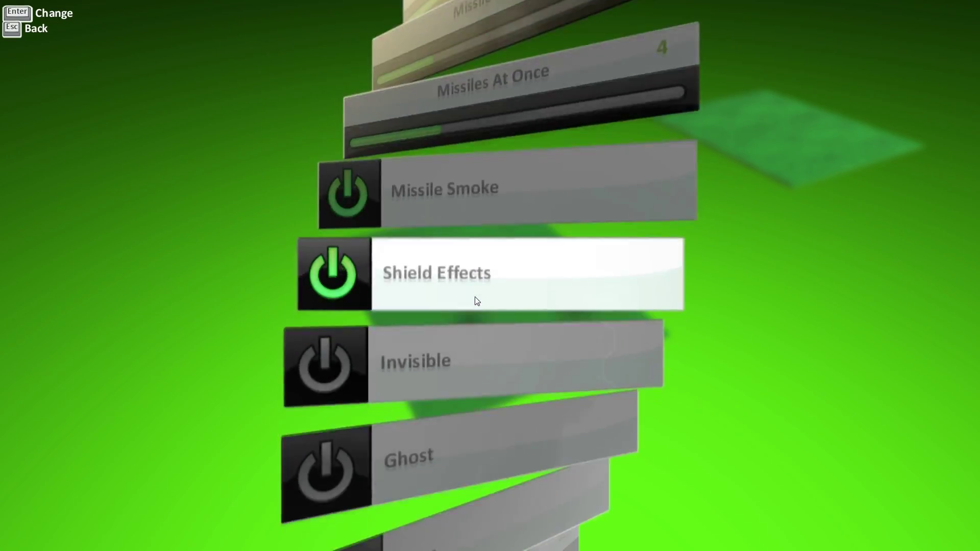
pyautogui.scroll(3, 416, 289)
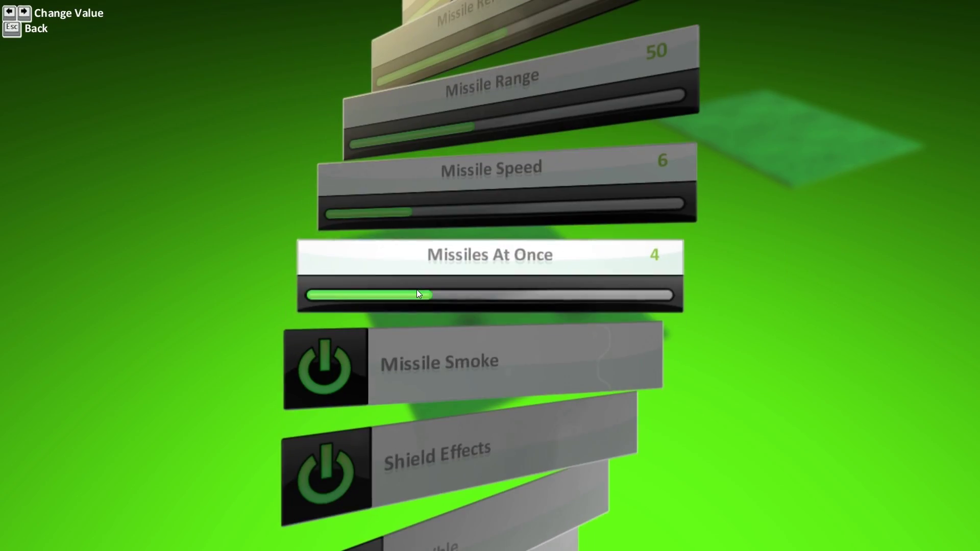
pyautogui.scroll(-3, 417, 290)
pyautogui.scroll(-1, 353, 281)
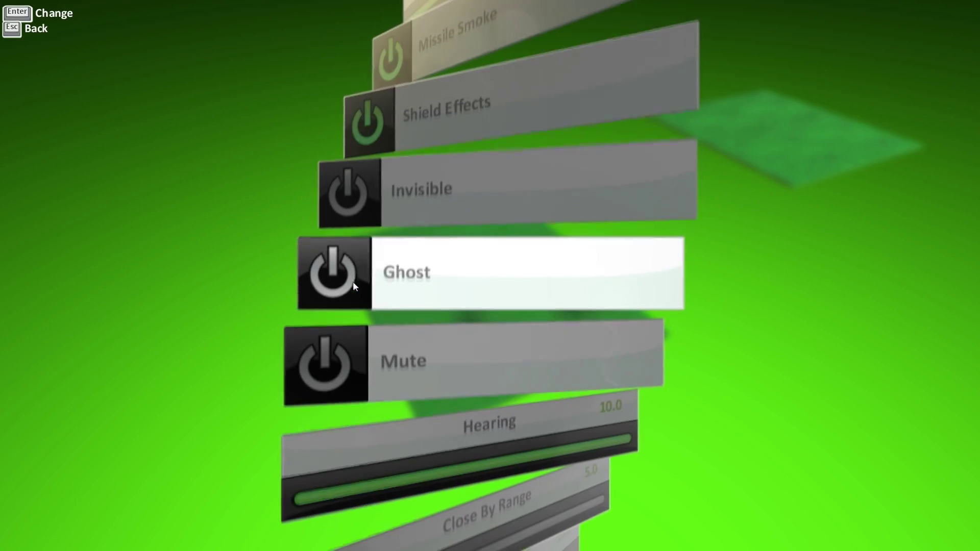
pyautogui.scroll(-3, 348, 248)
pyautogui.scroll(-9, 350, 253)
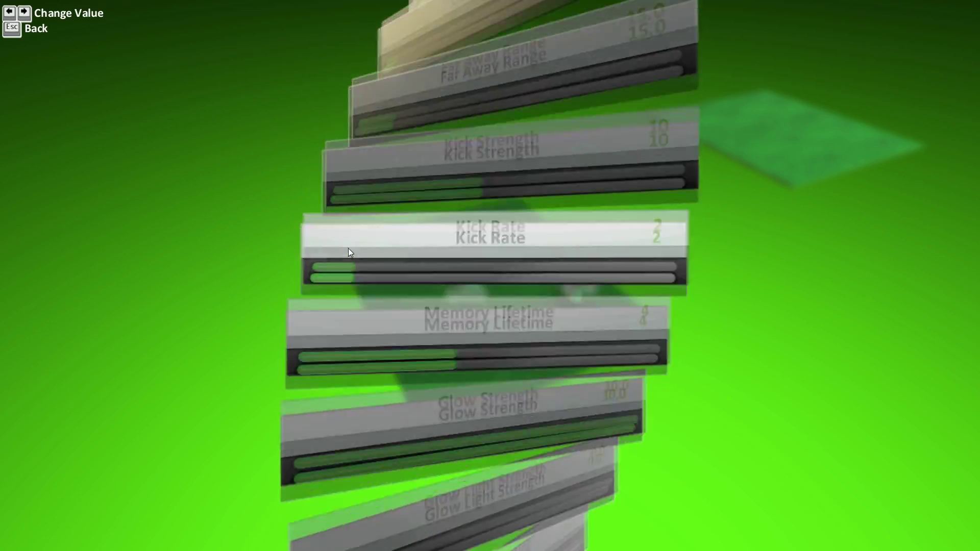
pyautogui.press('Escape')
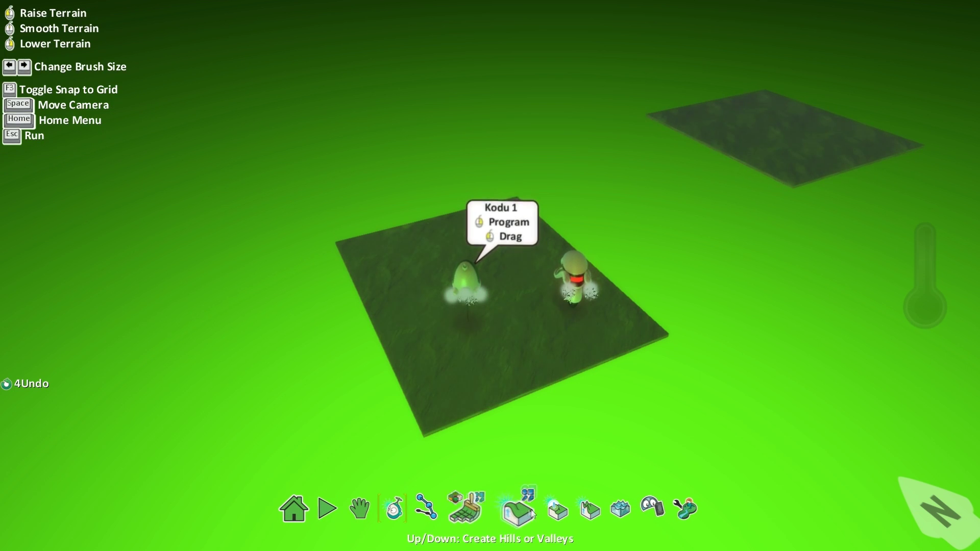
# Step: Raise the ground under the two characters into a stepped hill and smooth its slopes
pyautogui.click(516, 513)
pyautogui.moveTo(526, 323)
pyautogui.mouseDown()
pyautogui.moveTo(452, 251)
pyautogui.moveTo(493, 234)
pyautogui.moveTo(399, 277)
pyautogui.moveTo(489, 258)
pyautogui.moveTo(494, 292)
pyautogui.moveTo(421, 285)
pyautogui.moveTo(414, 303)
pyautogui.moveTo(492, 307)
pyautogui.moveTo(516, 275)
pyautogui.moveTo(440, 311)
pyautogui.mouseUp()
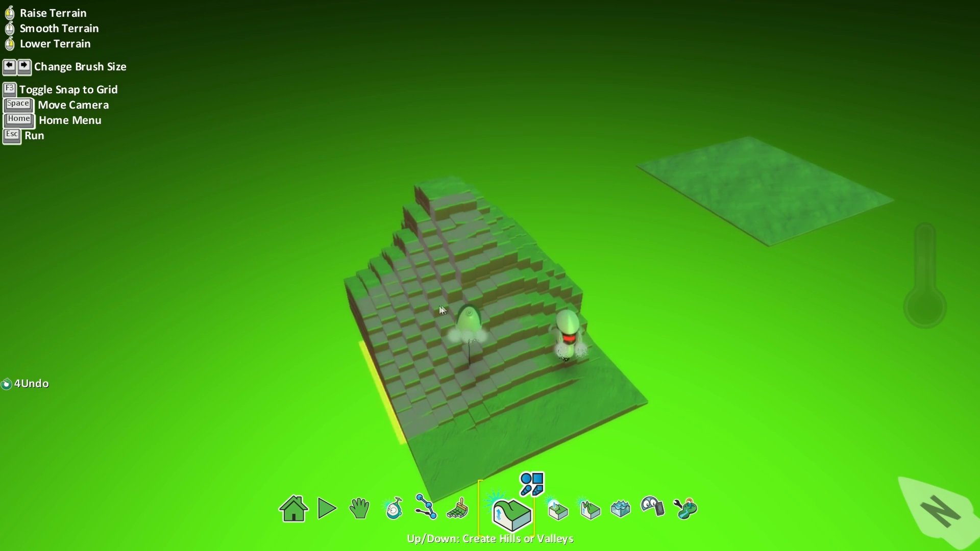
pyautogui.click(554, 510)
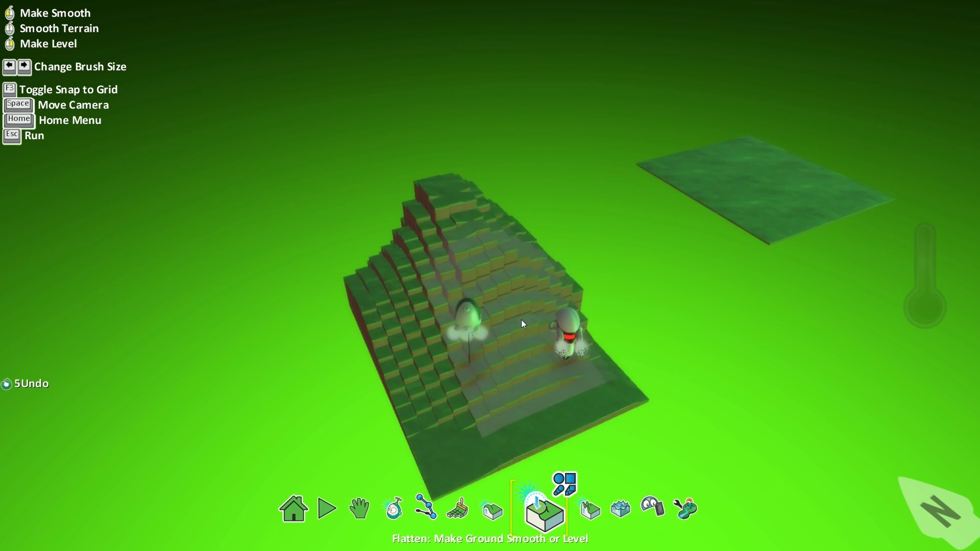
pyautogui.moveTo(522, 319)
pyautogui.mouseDown()
pyautogui.moveTo(463, 242)
pyautogui.moveTo(470, 226)
pyautogui.moveTo(406, 224)
pyautogui.moveTo(435, 241)
pyautogui.moveTo(479, 226)
pyautogui.moveTo(448, 228)
pyautogui.mouseUp()
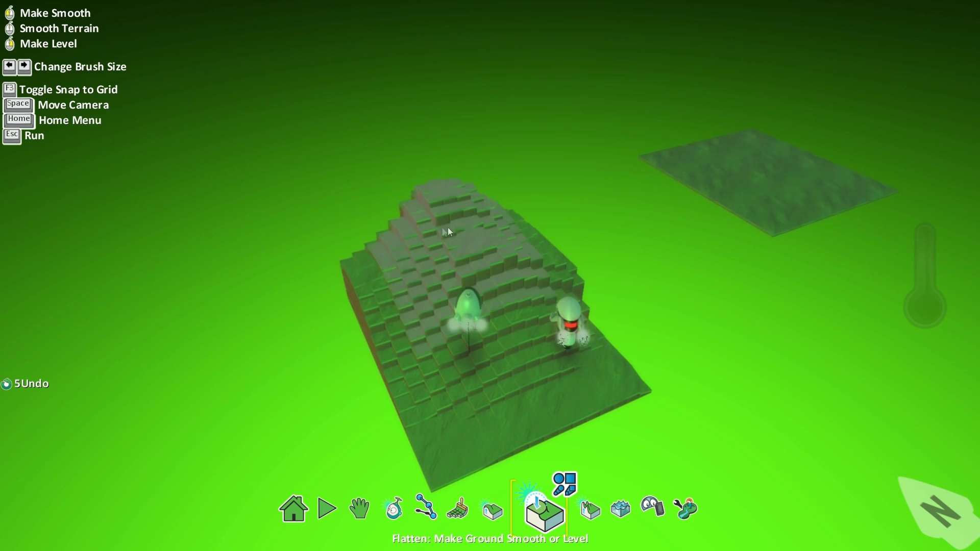
# Step: Roughen the hill into tall spikes down to the front edge of the ground patch
pyautogui.click(590, 509)
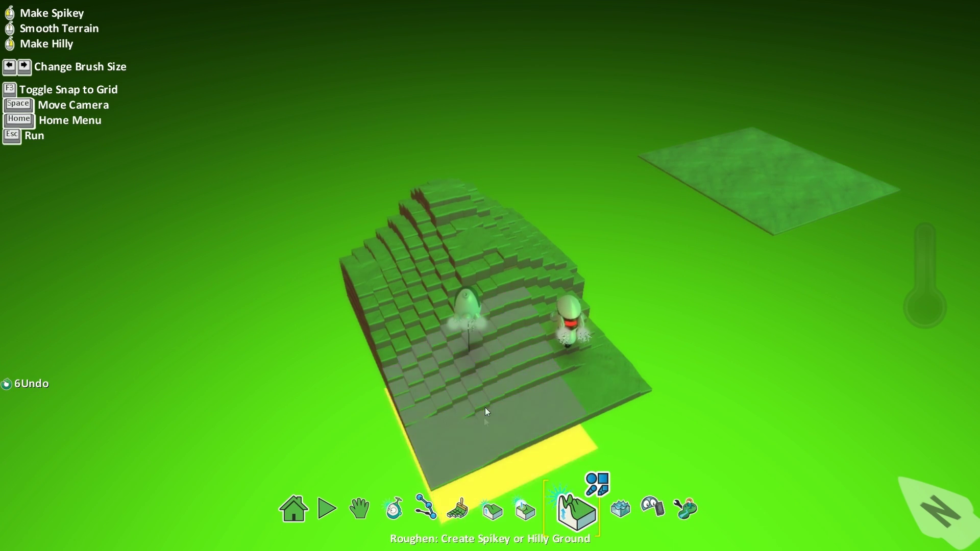
pyautogui.moveTo(485, 407)
pyautogui.mouseDown()
pyautogui.moveTo(419, 272)
pyautogui.moveTo(421, 168)
pyautogui.moveTo(405, 210)
pyautogui.moveTo(564, 464)
pyautogui.mouseUp()
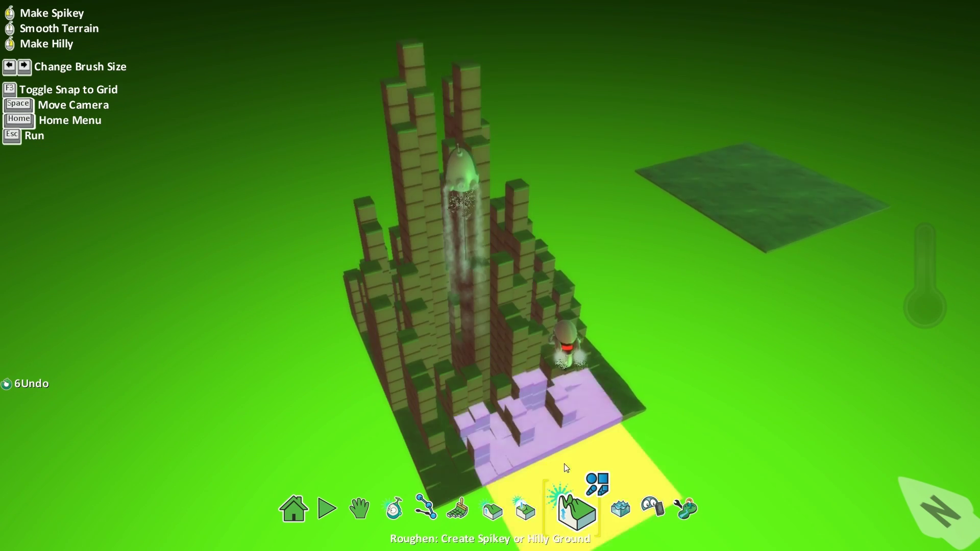
# Step: Flood the spiky terrain with deep water and clear the characters from it with the delete brush
pyautogui.click(610, 516)
pyautogui.moveTo(525, 346); pyautogui.dragTo(406, 274)
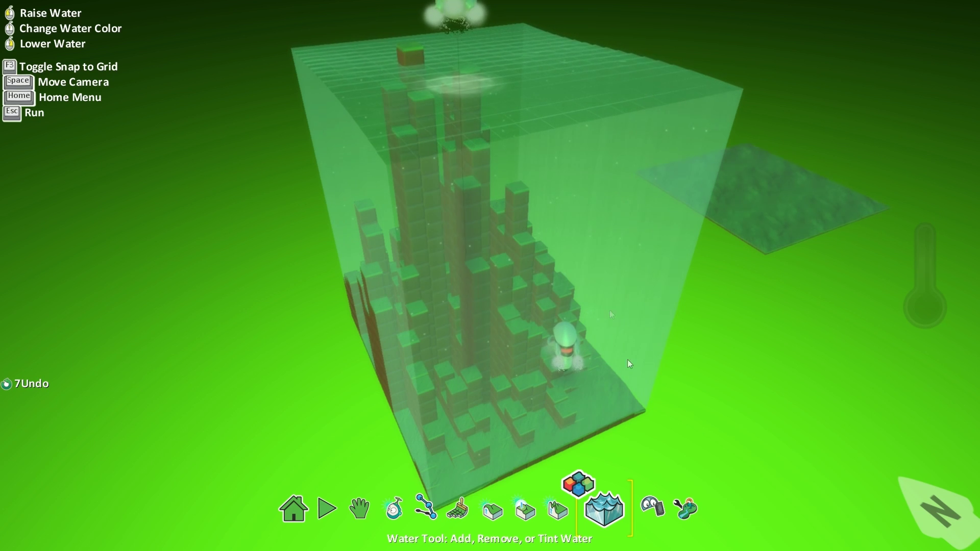
pyautogui.click(652, 508)
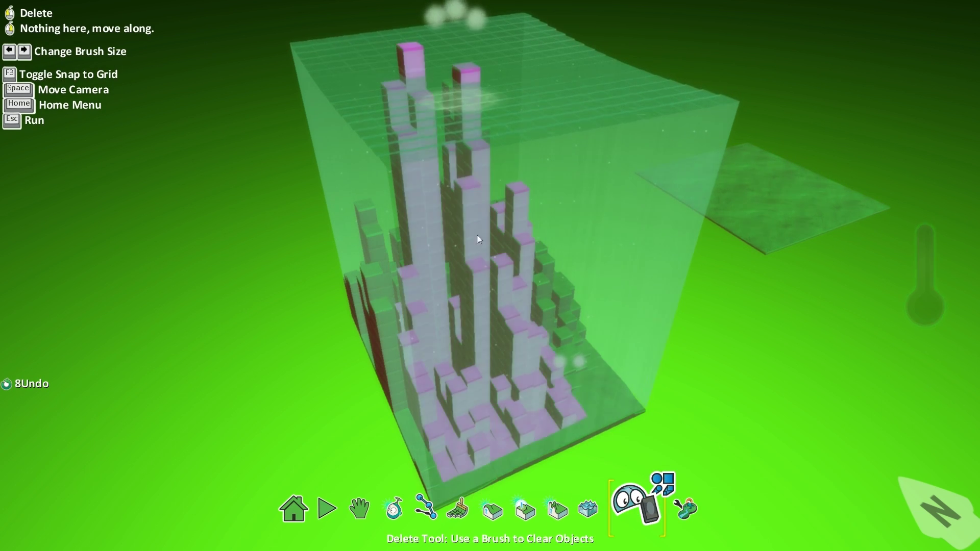
# Step: Browse the objects that can be added to the world, including the trees, items, vehicles and other character groups, without placing any
pyautogui.click(411, 508)
pyautogui.click(430, 285)
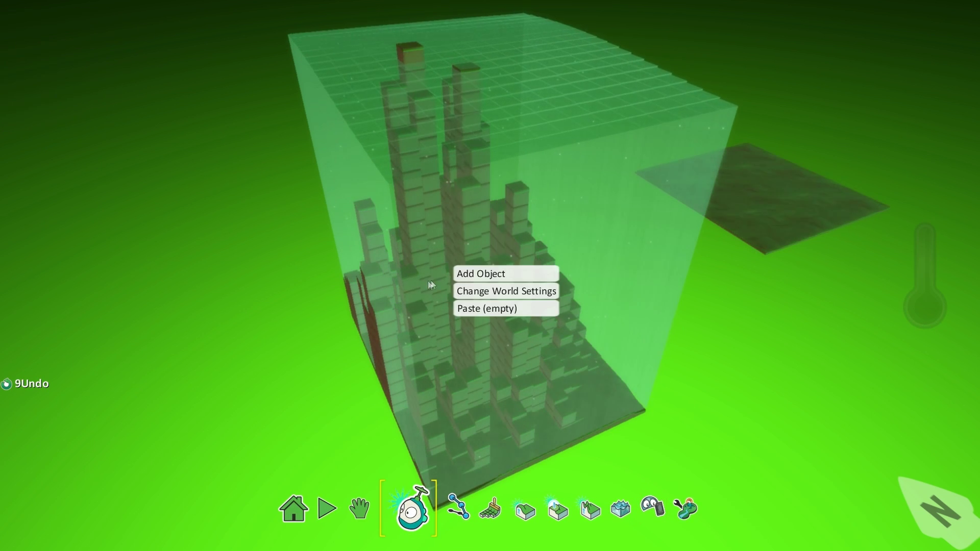
pyautogui.click(503, 275)
pyautogui.click(381, 212)
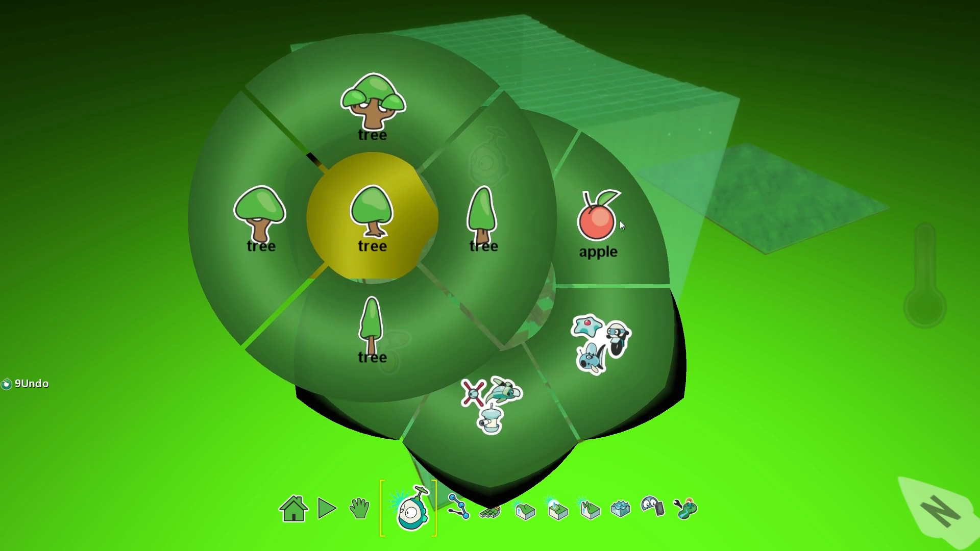
pyautogui.click(616, 304)
pyautogui.click(376, 338)
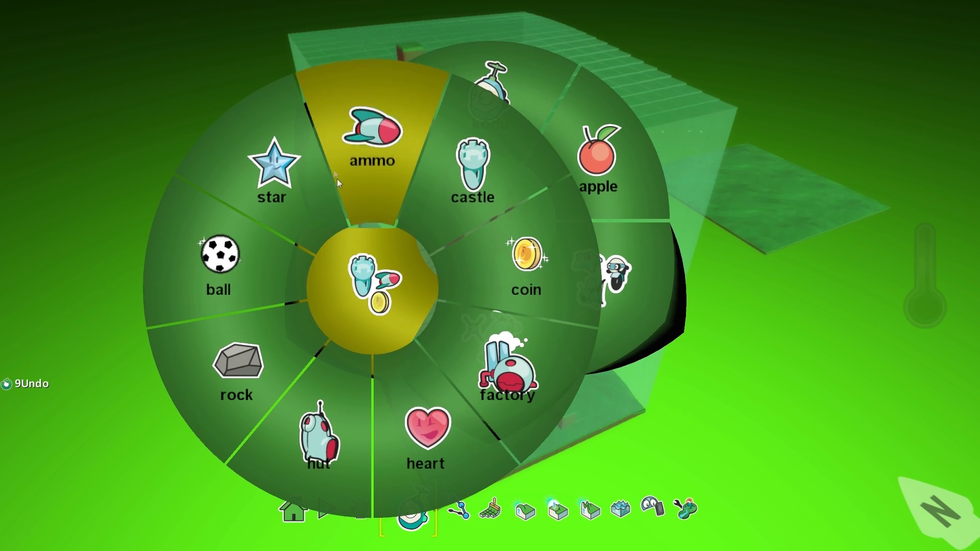
pyautogui.rightClick(667, 277)
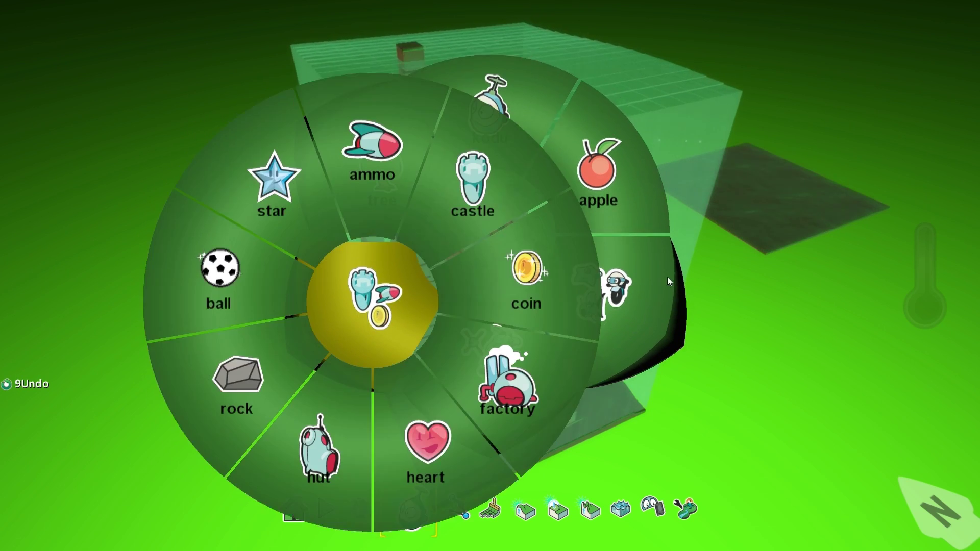
pyautogui.click(656, 291)
pyautogui.click(819, 296)
pyautogui.click(622, 323)
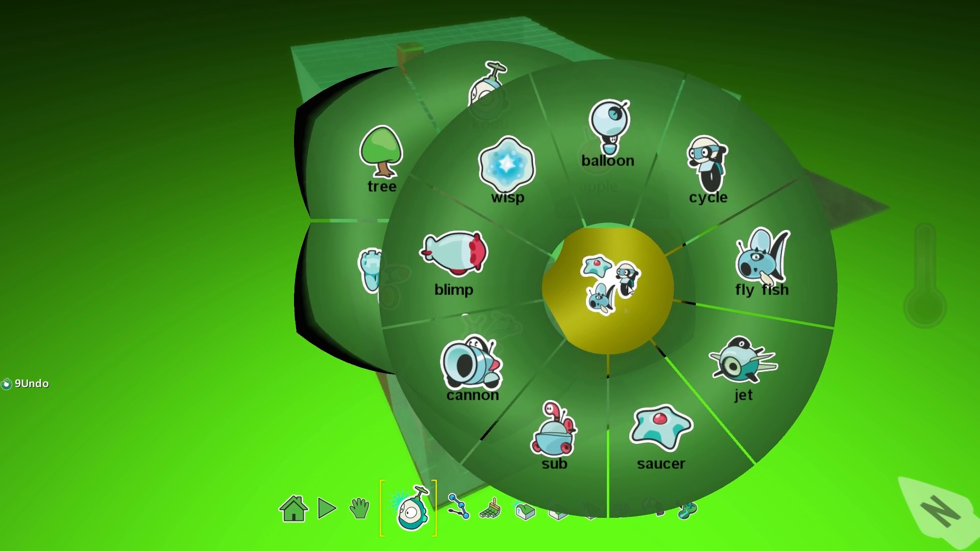
pyautogui.click(341, 374)
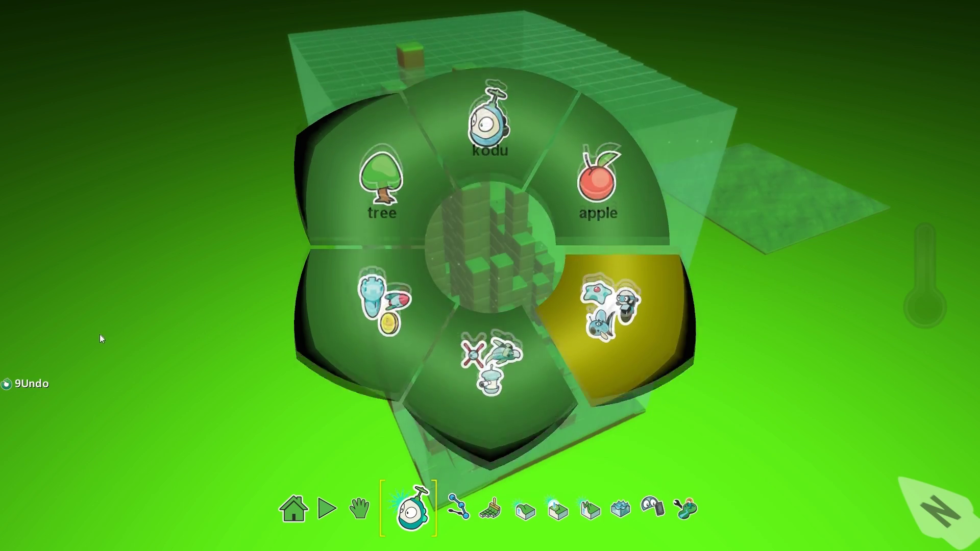
pyautogui.click(503, 401)
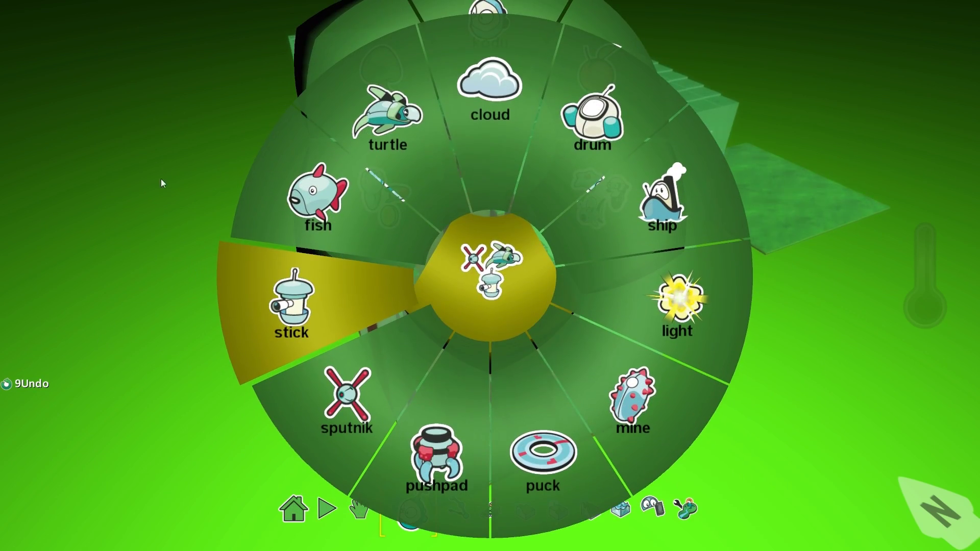
pyautogui.click(106, 142)
pyautogui.click(308, 302)
pyautogui.rightClick(115, 98)
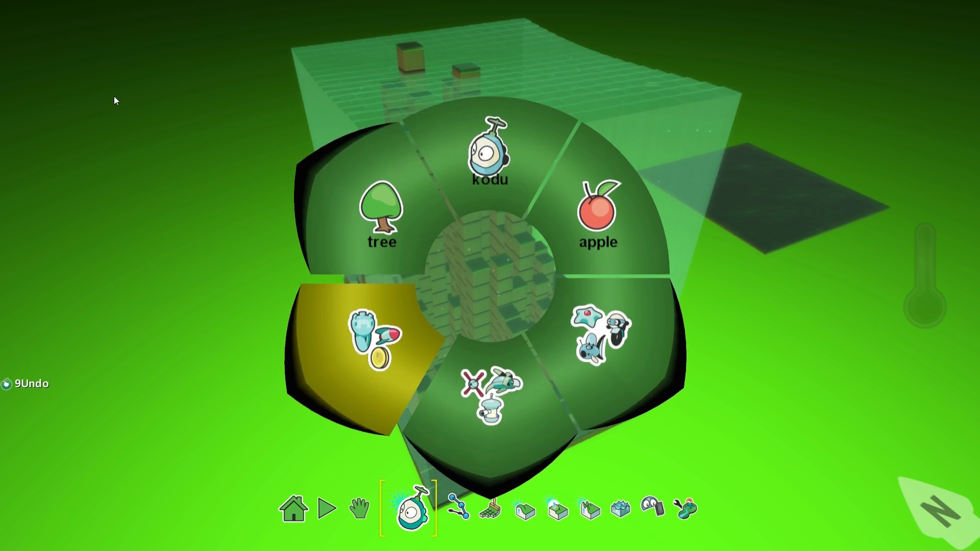
pyautogui.rightClick(114, 96)
# Step: Exit to the main menu and browse the shared worlds in the community, sorted by date
pyautogui.click(294, 508)
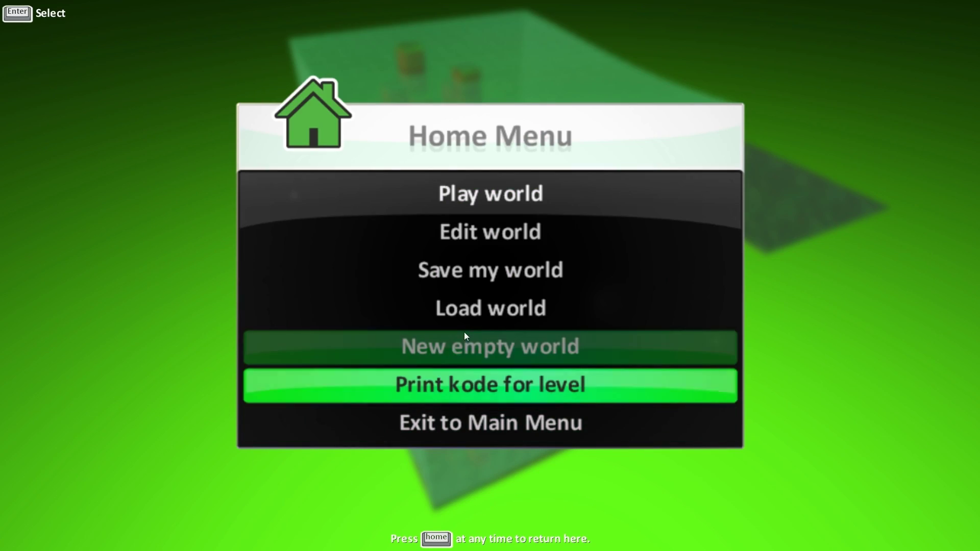
pyautogui.click(494, 421)
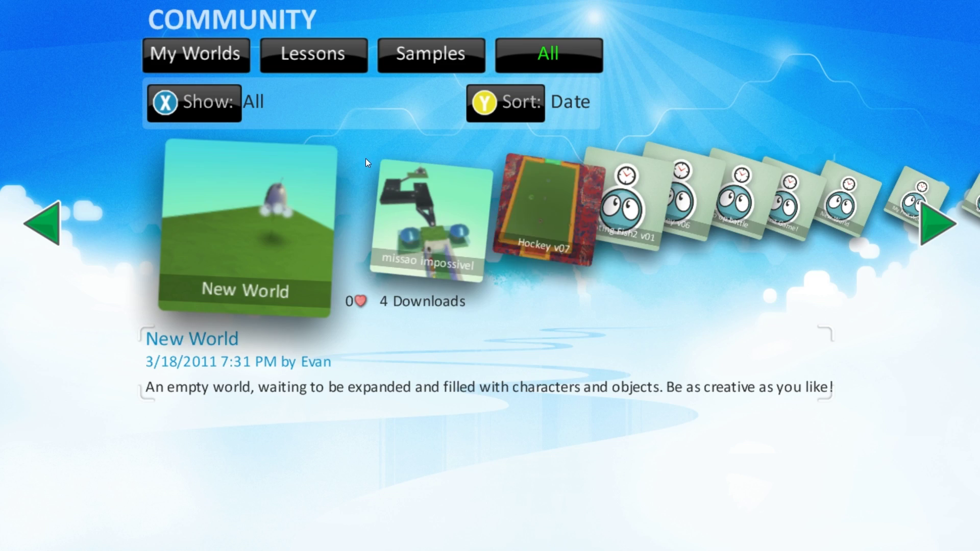
pyautogui.scroll(-2, 366, 159)
pyautogui.scroll(-4, 358, 167)
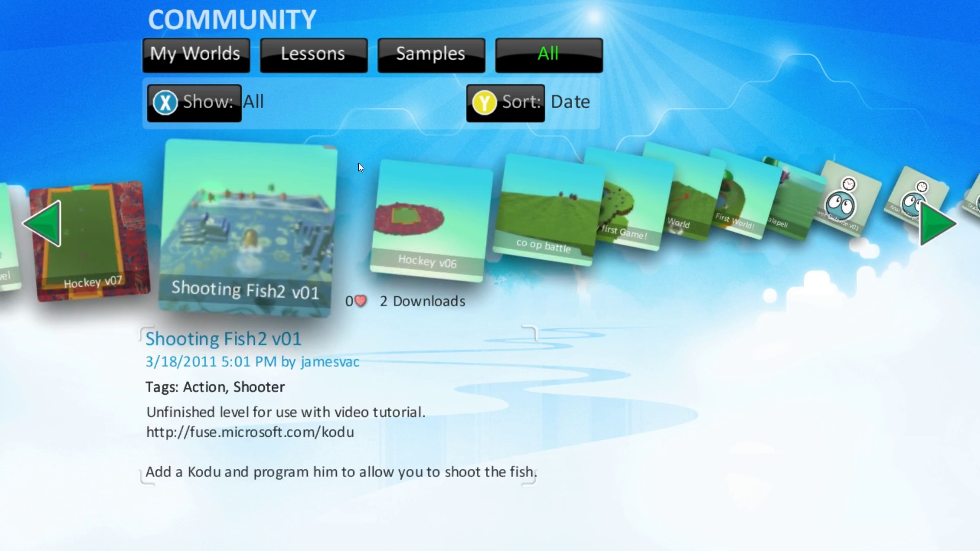
pyautogui.scroll(-5, 359, 167)
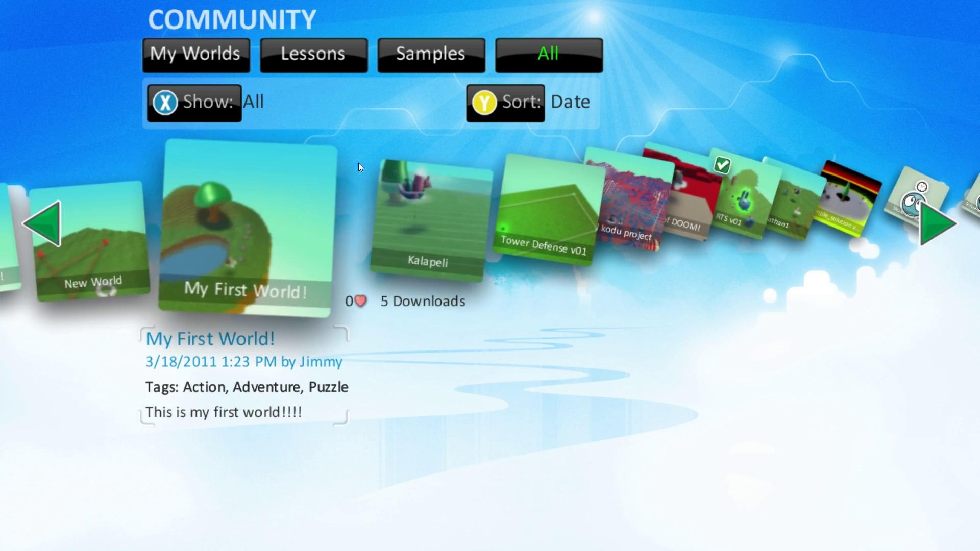
pyautogui.scroll(-1, 358, 166)
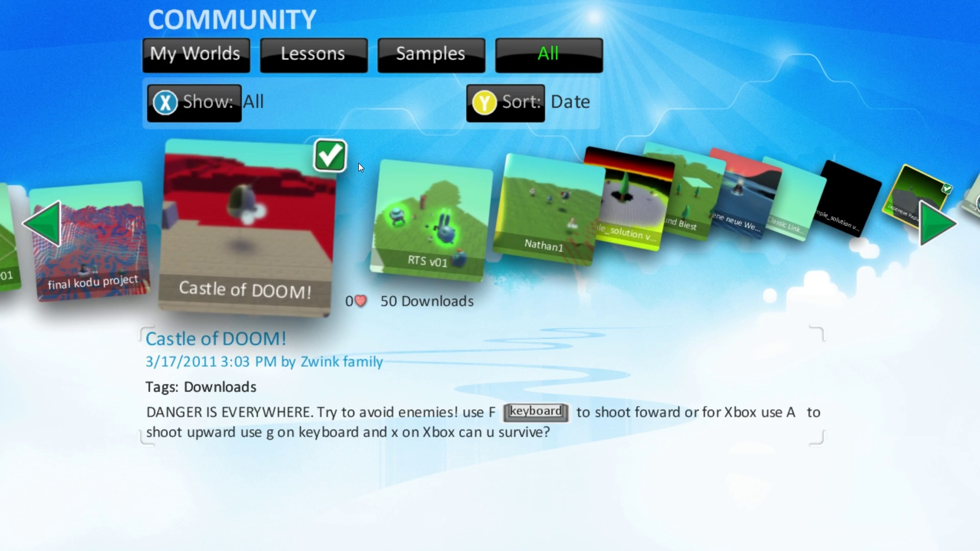
pyautogui.scroll(10, 383, 194)
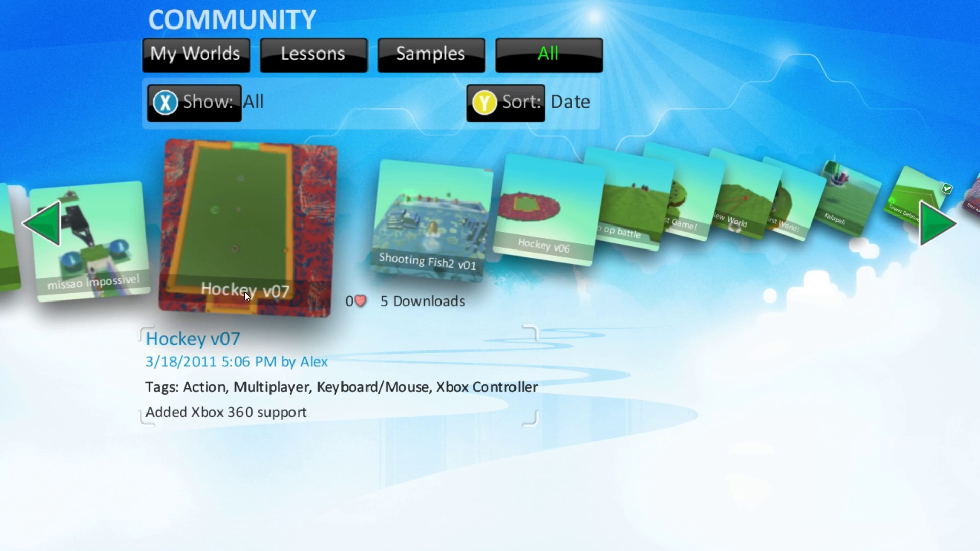
# Step: Download the Hockey v07 world from the community and play it
pyautogui.click(237, 216)
pyautogui.click(376, 197)
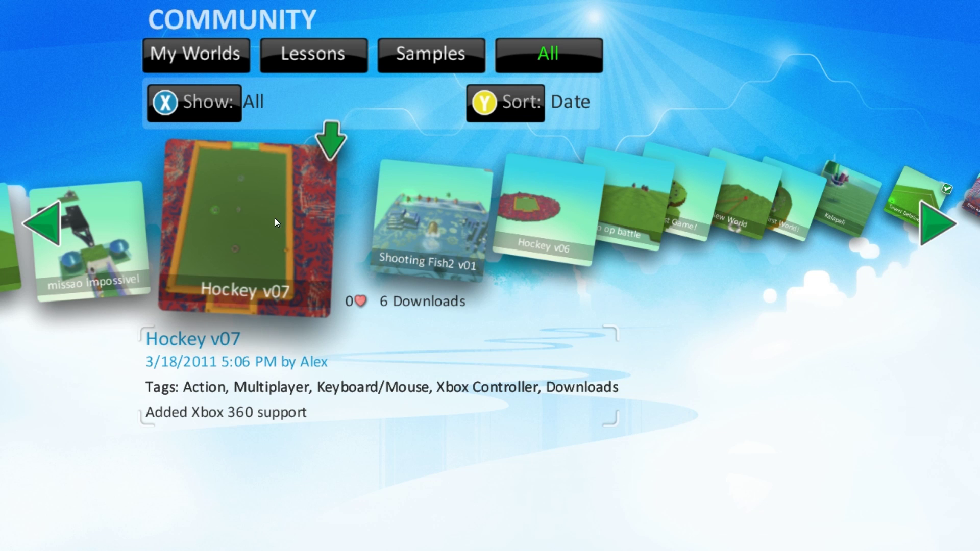
pyautogui.click(274, 219)
pyautogui.click(428, 179)
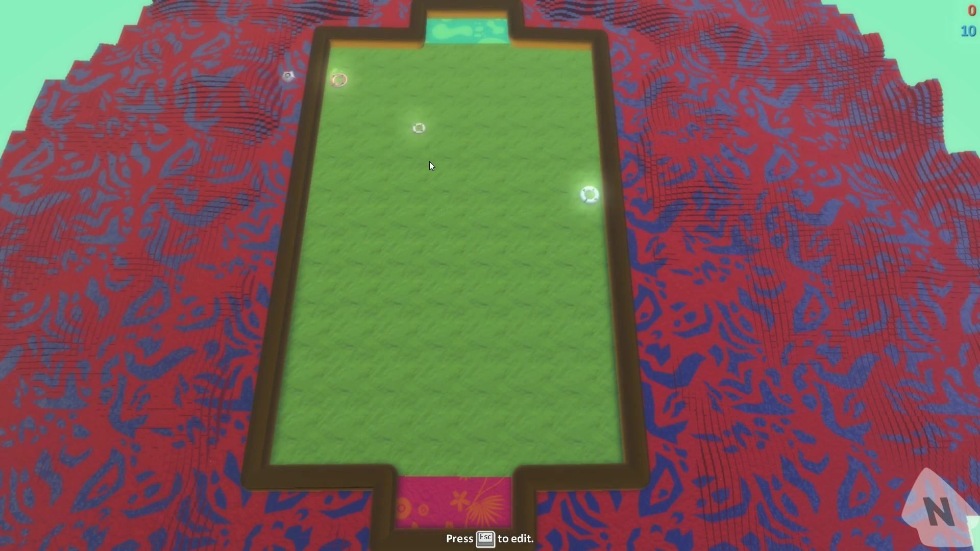
# Step: Stop the hockey game and leave the world for the community listing
pyautogui.press('Escape')
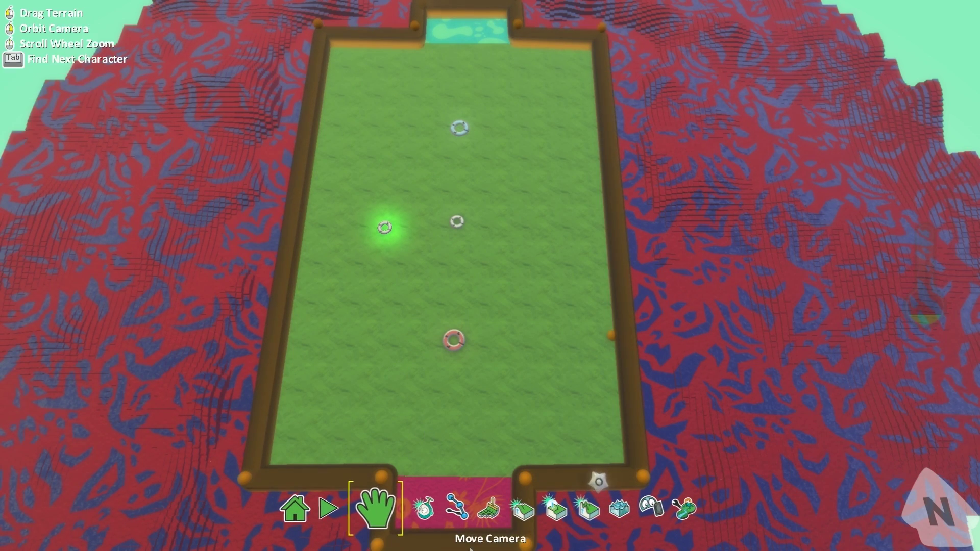
pyautogui.click(293, 509)
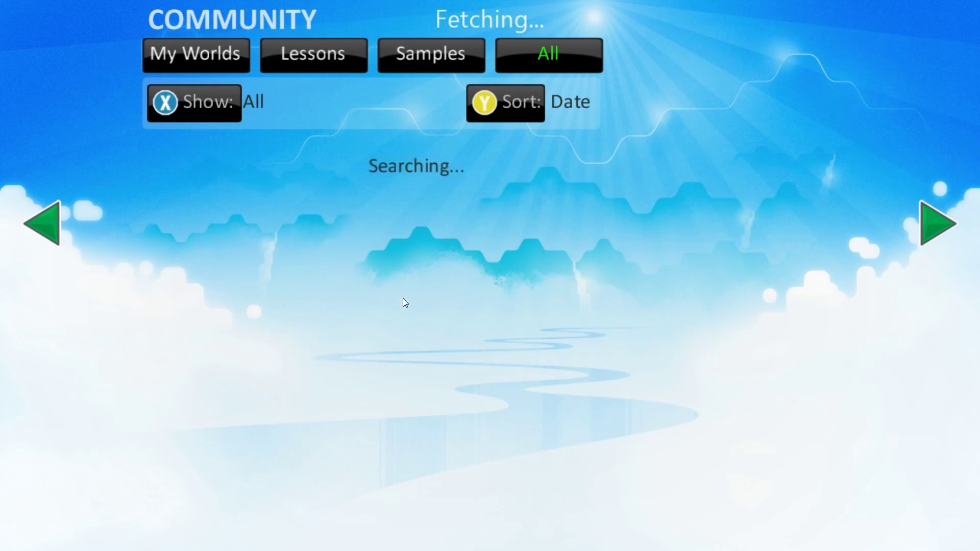
# Step: Leave the community listing, filter the local worlds to downloads and export the Hockey v07 world
pyautogui.press('Escape')
pyautogui.click(390, 263)
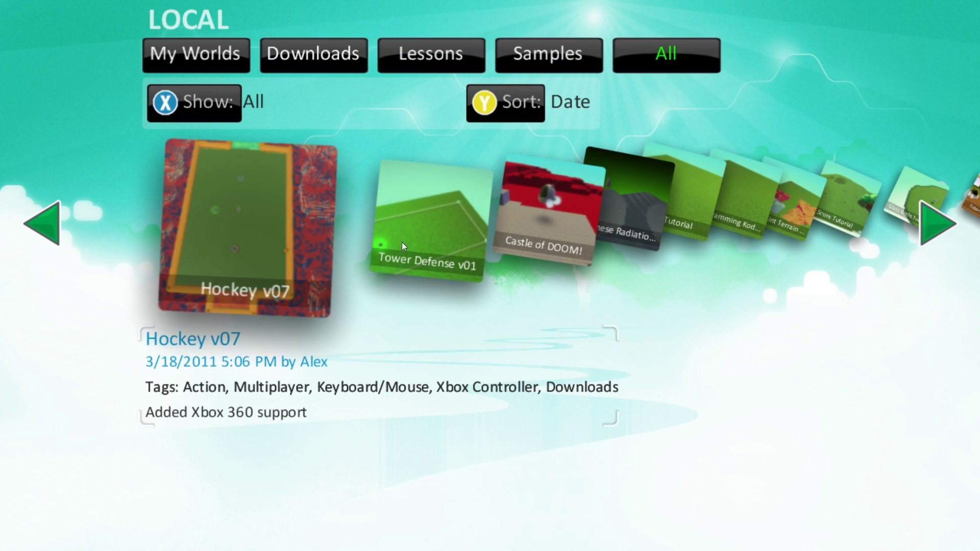
pyautogui.click(304, 54)
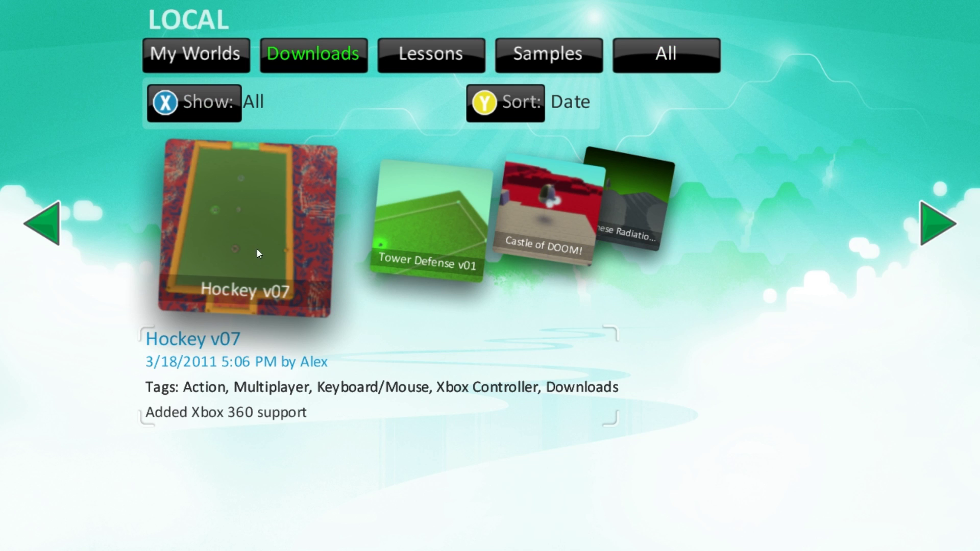
pyautogui.click(271, 219)
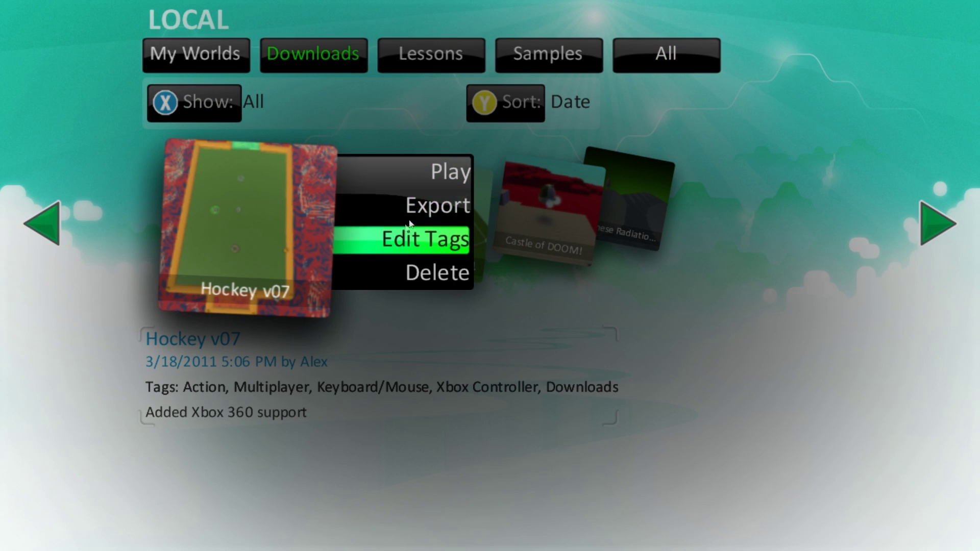
pyautogui.click(425, 206)
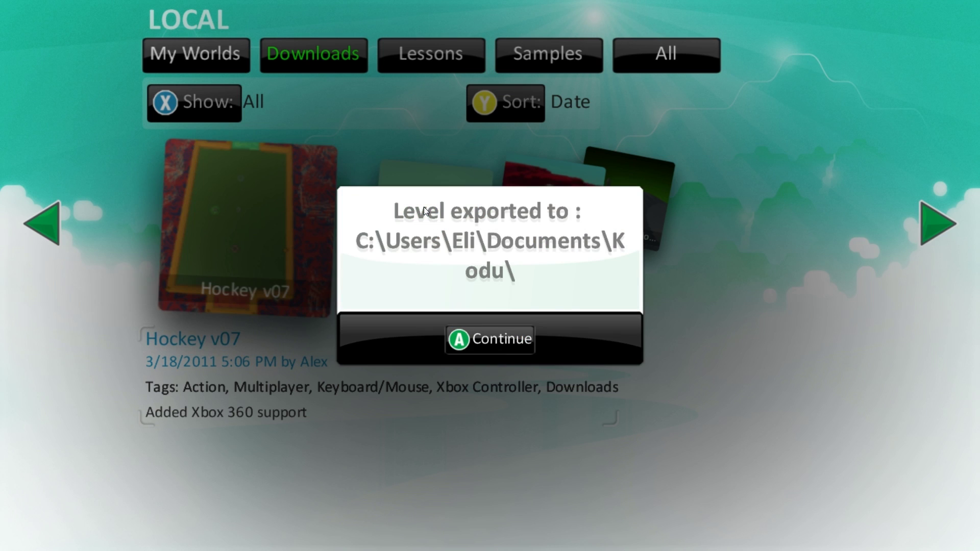
pyautogui.click(480, 341)
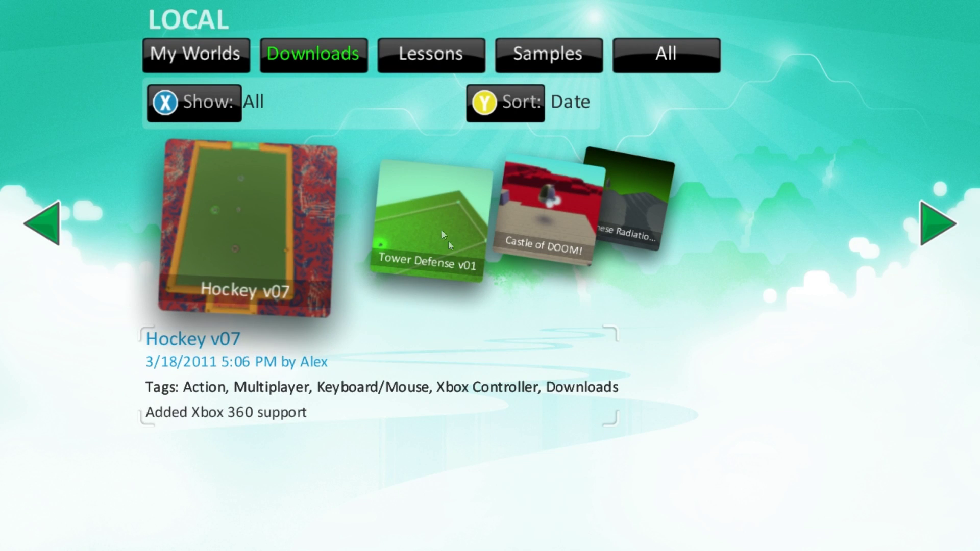
# Step: Return to the main menu and open the game options
pyautogui.press('Escape')
pyautogui.click(382, 323)
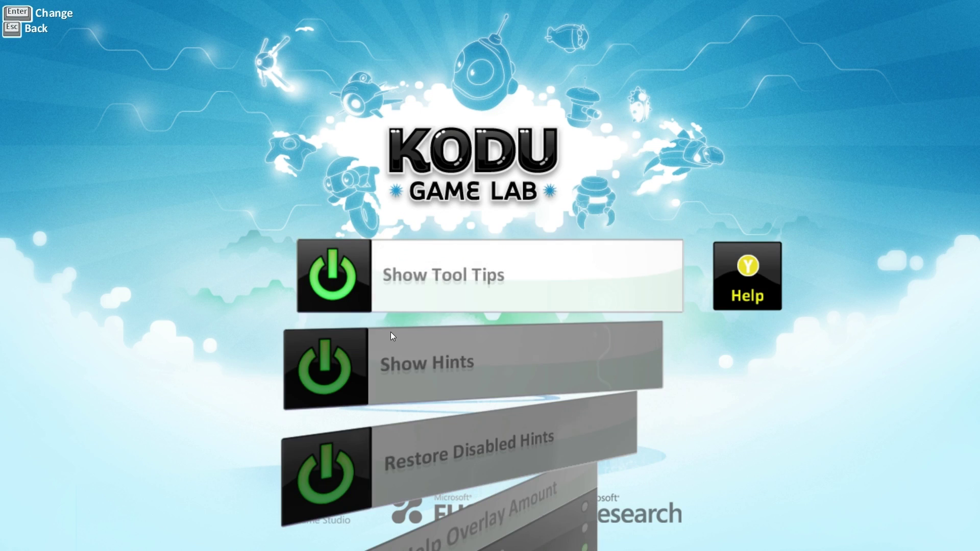